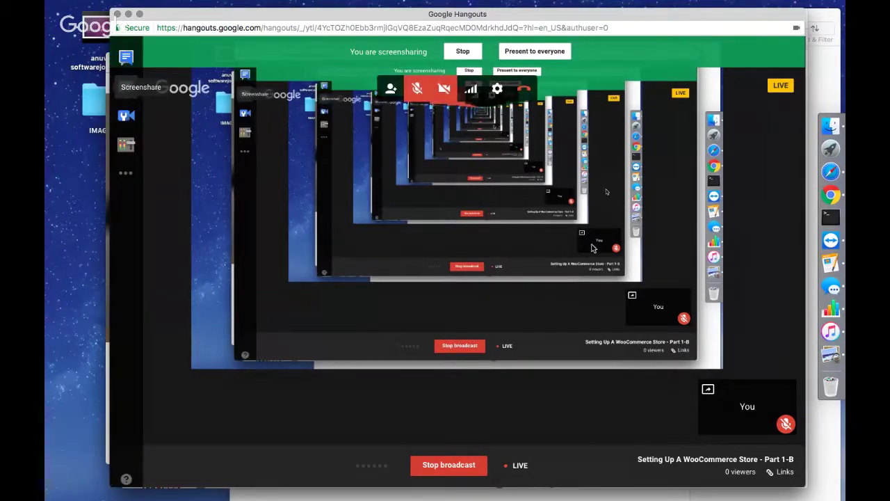
Unmute the Hangouts broadcast microphone and bring the YouTube Live Events window to the front.
key("super+d")
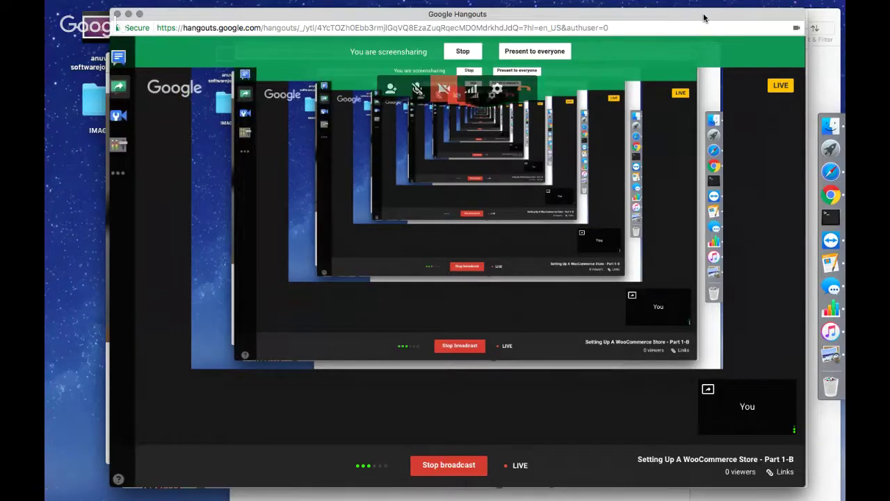
left_click_drag(703, 18, 691, 14)
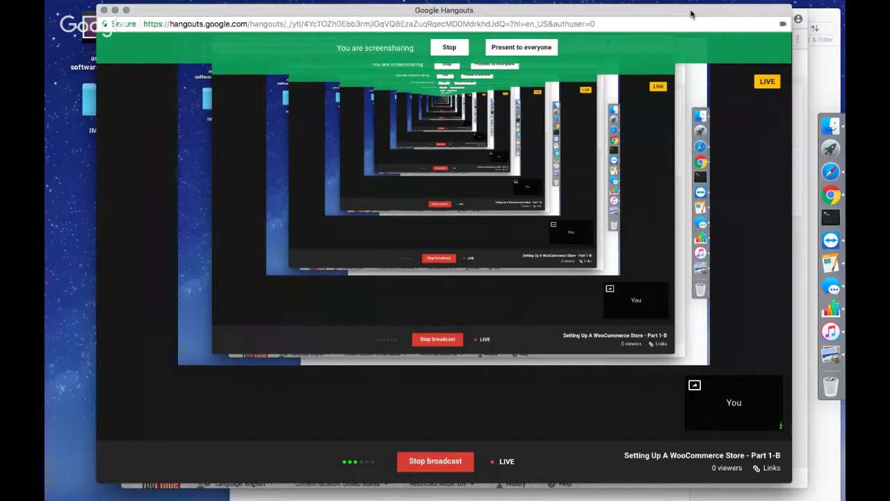
left_click(801, 72)
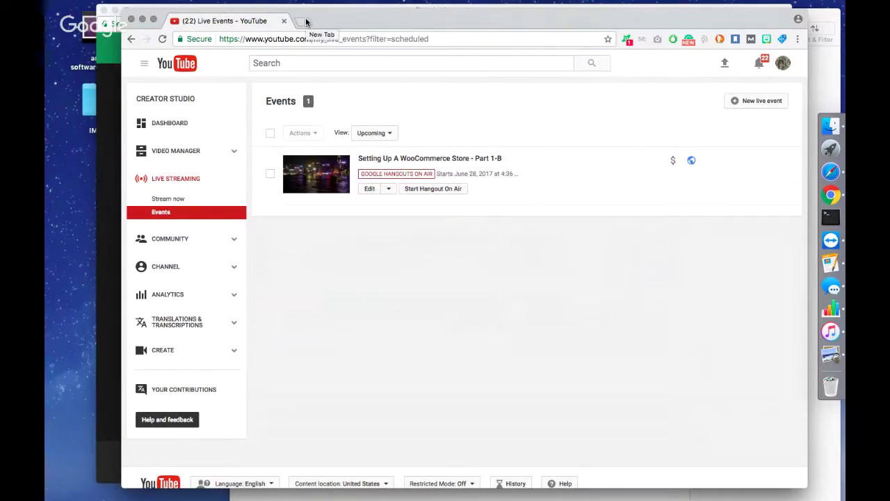
Open a blank new Chrome tab beside the YouTube Live Events tab.
left_click(306, 23)
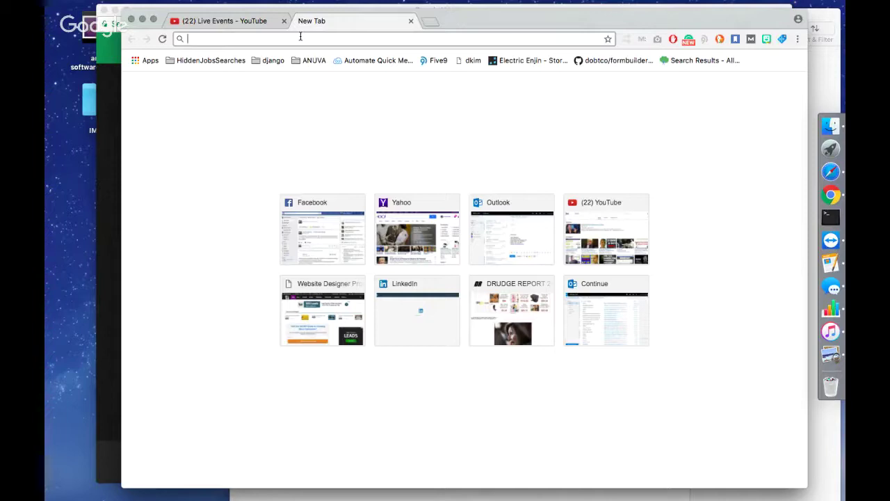
type("secretfashion.club")
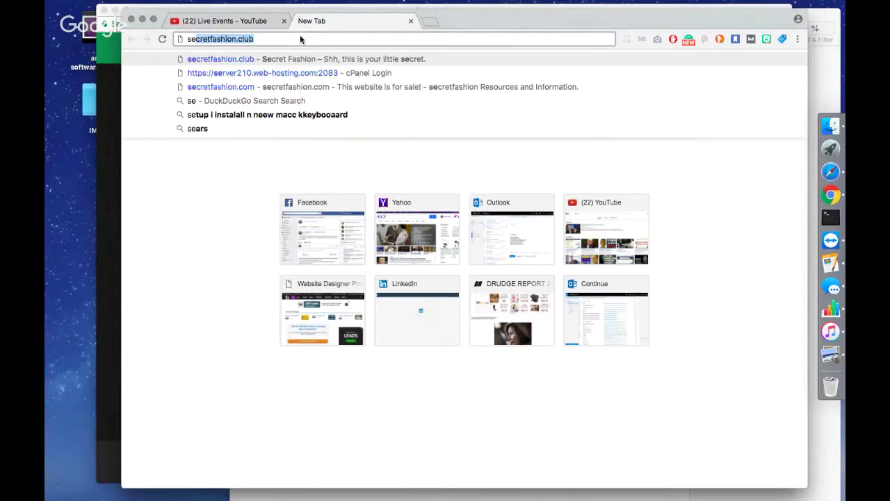
key("Return")
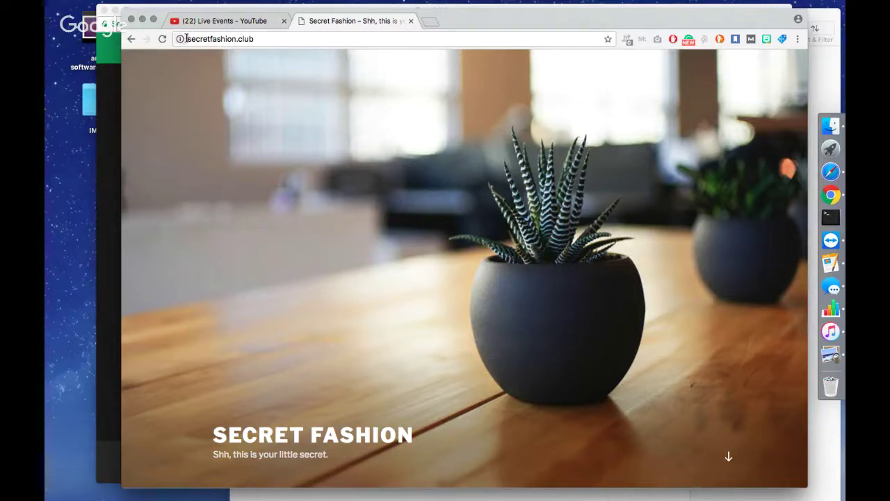
left_click(187, 39)
left_click(234, 39)
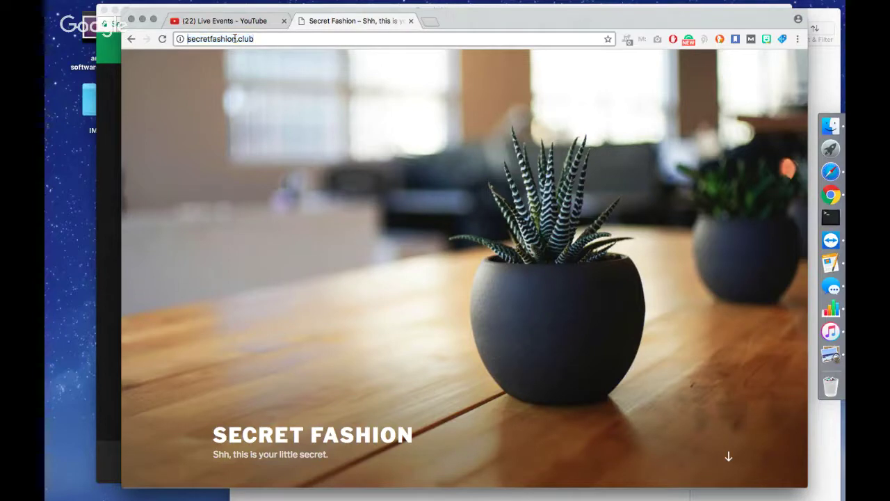
key("Home")
type("https://")
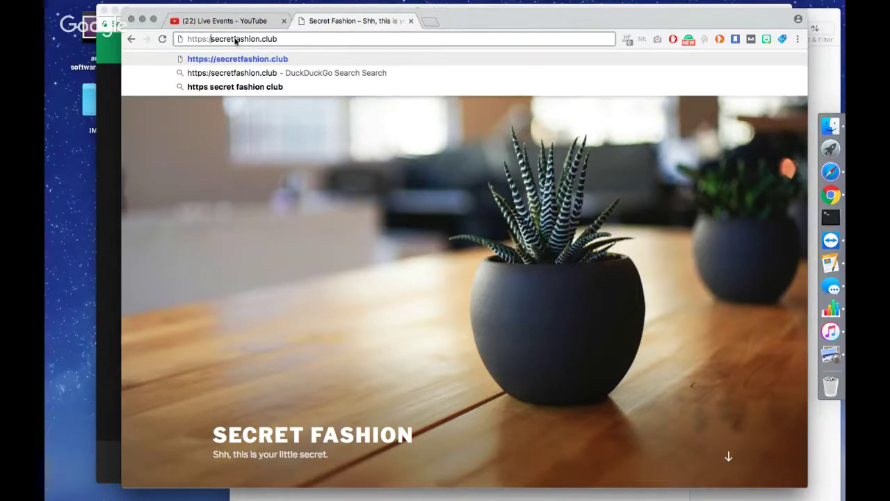
key("Return")
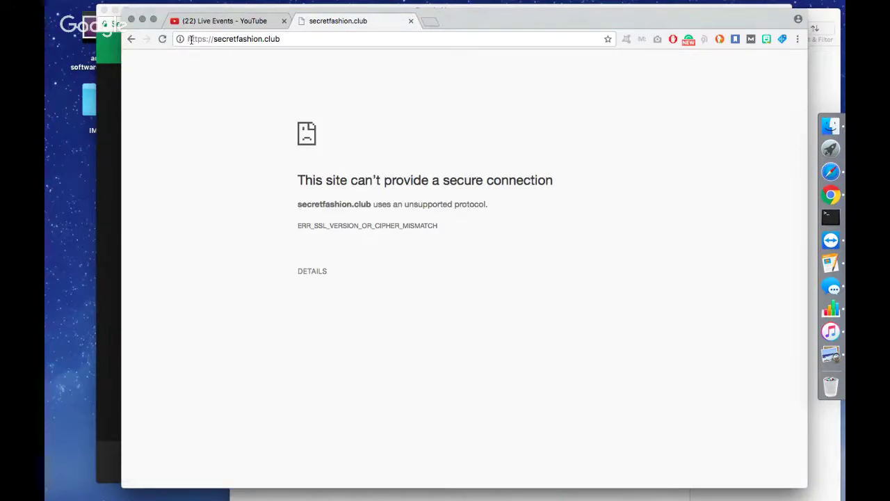
left_click_drag(212, 38, 172, 50)
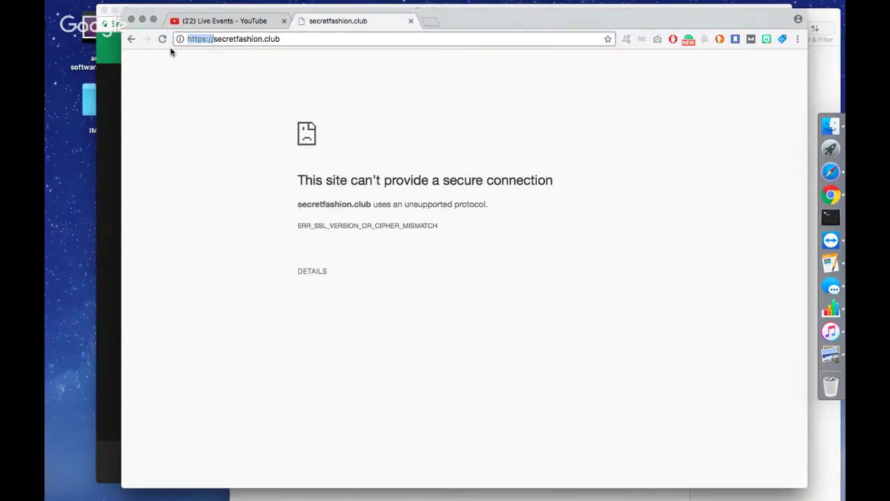
key("BackSpace")
key("Return")
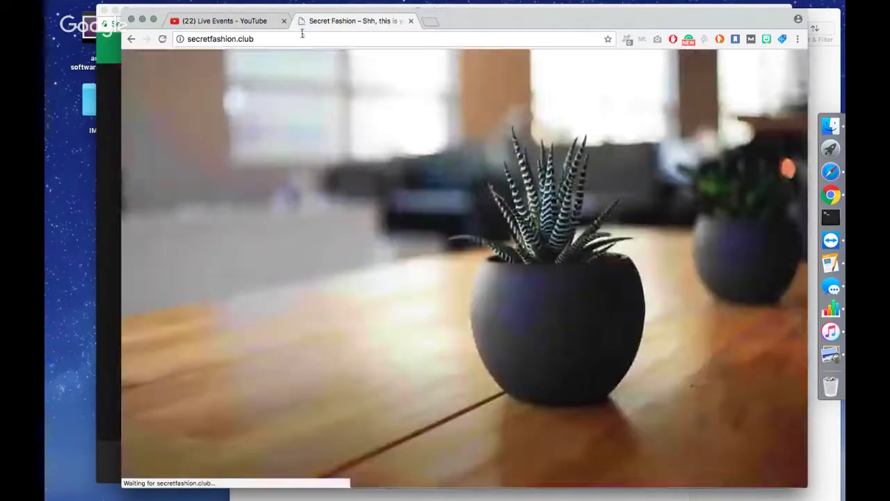
left_click(300, 37)
Log in at secretfashion.club/wp-admin/ with the admin username and password, Remember Me ticked.
left_click(302, 39)
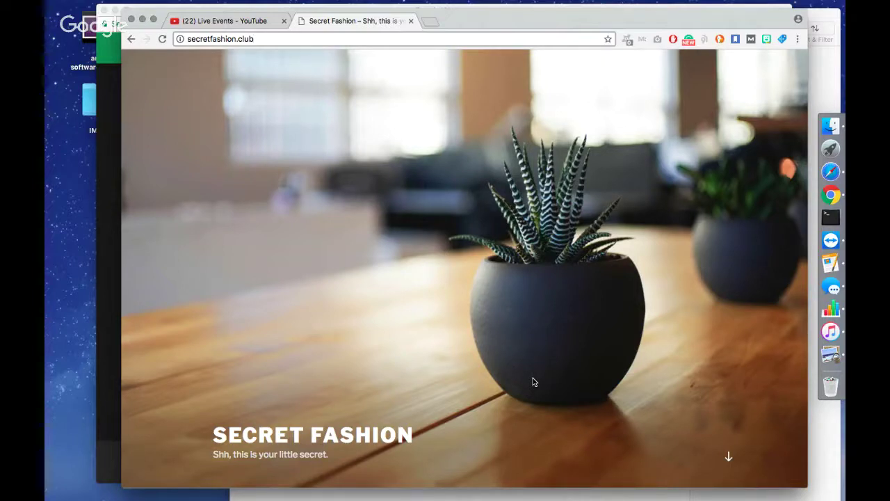
type("/wp")
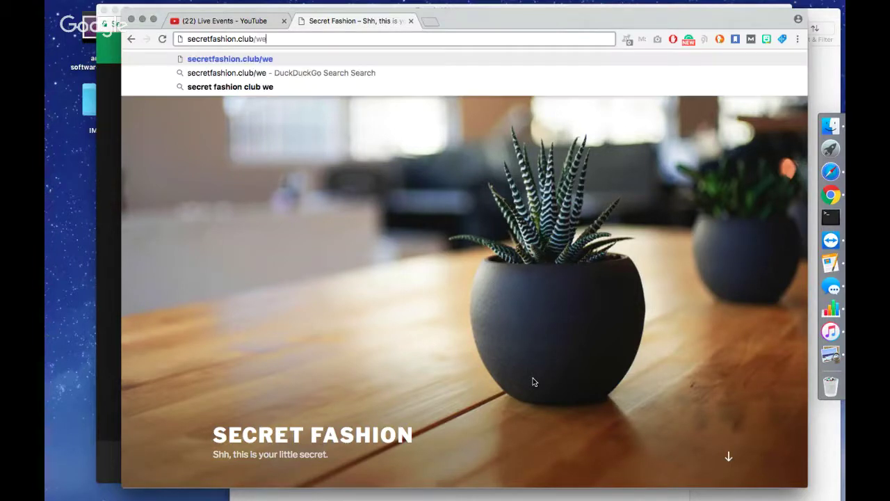
type("-admin/")
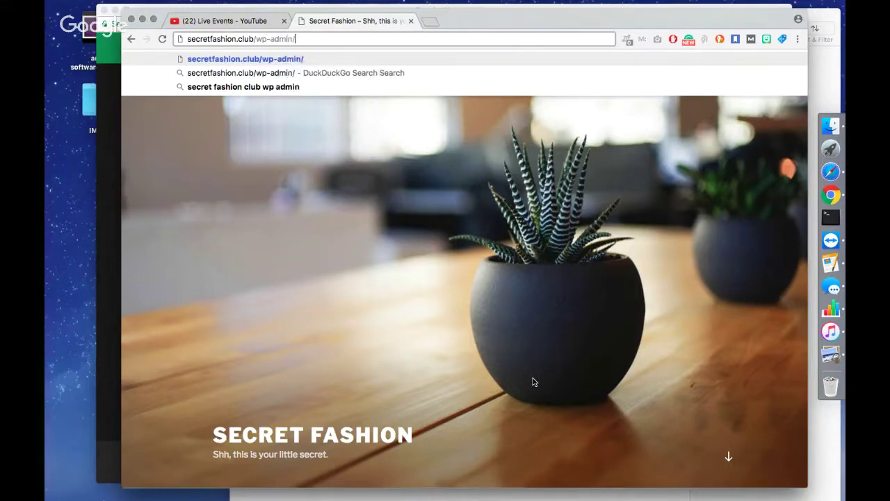
key("Return")
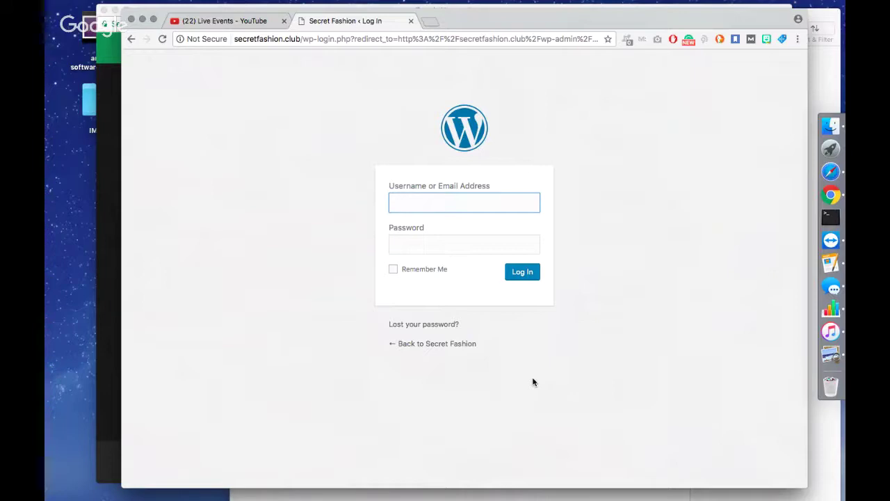
type("secretfashion")
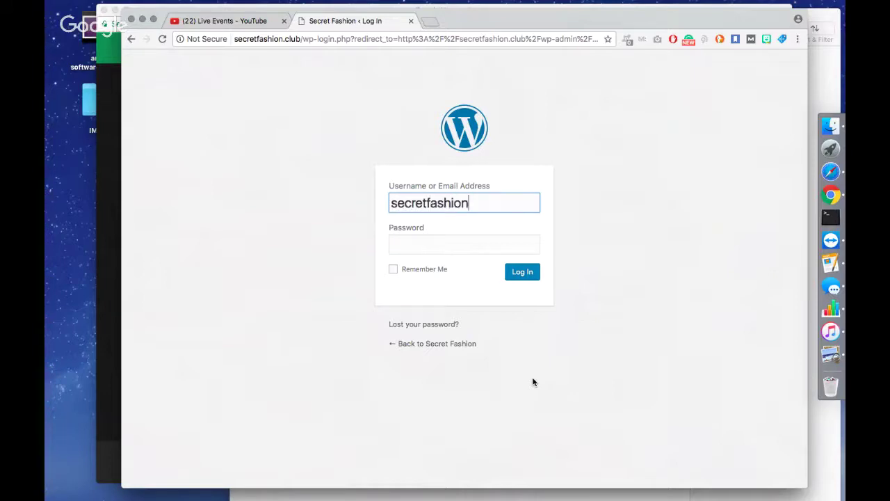
key("Tab")
type("••••••••••")
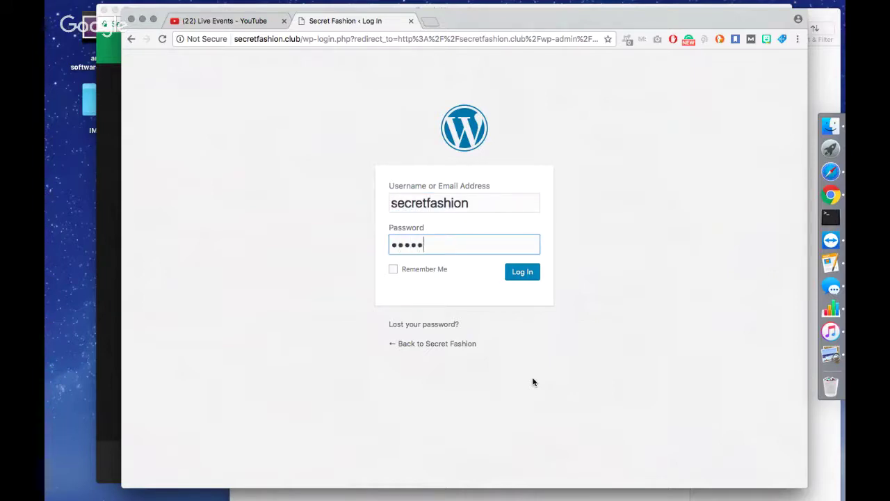
type("••••••••")
left_click(423, 269)
left_click(522, 272)
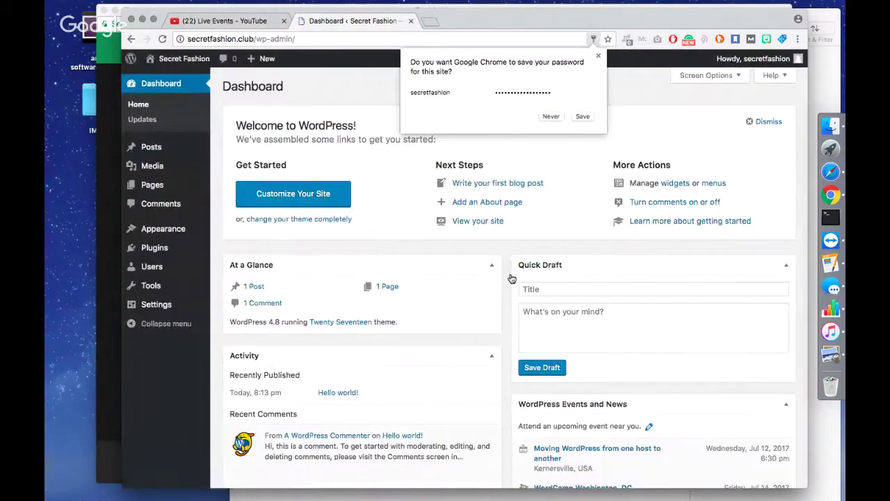
Save the password in Chrome, then open the Plugins page showing Akismet Anti-Spam and Hello Dolly.
left_click(582, 116)
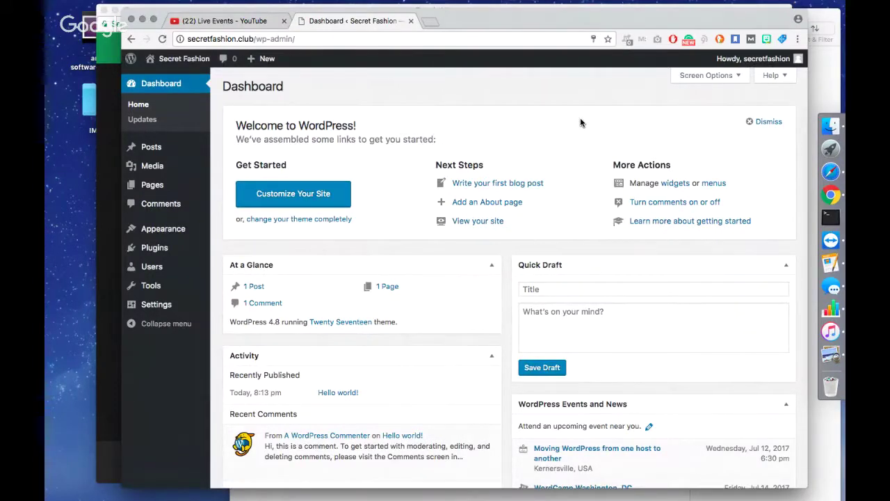
scroll(581, 123, "down", 3)
scroll(581, 123, "down", 4)
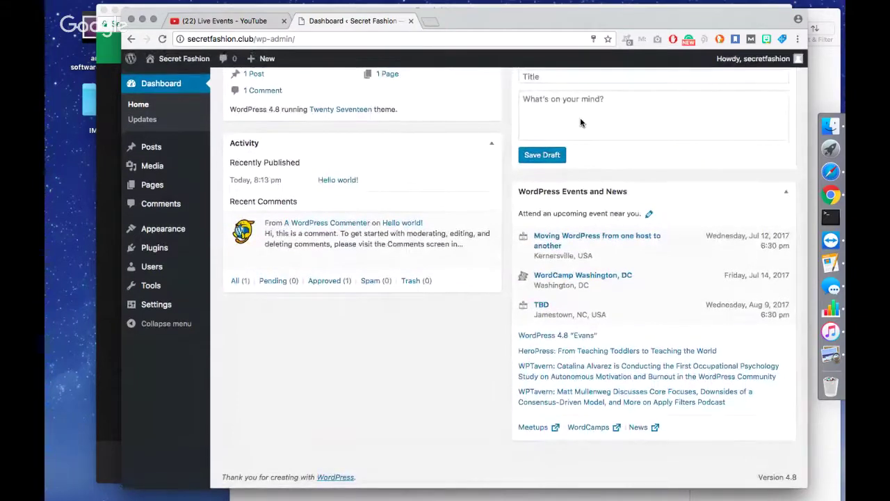
left_click(111, 24)
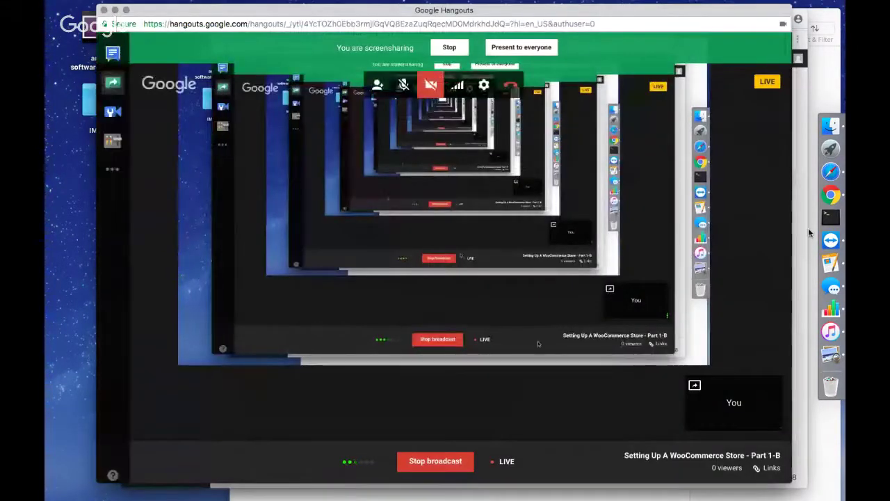
left_click(805, 146)
scroll(325, 174, "up", 2)
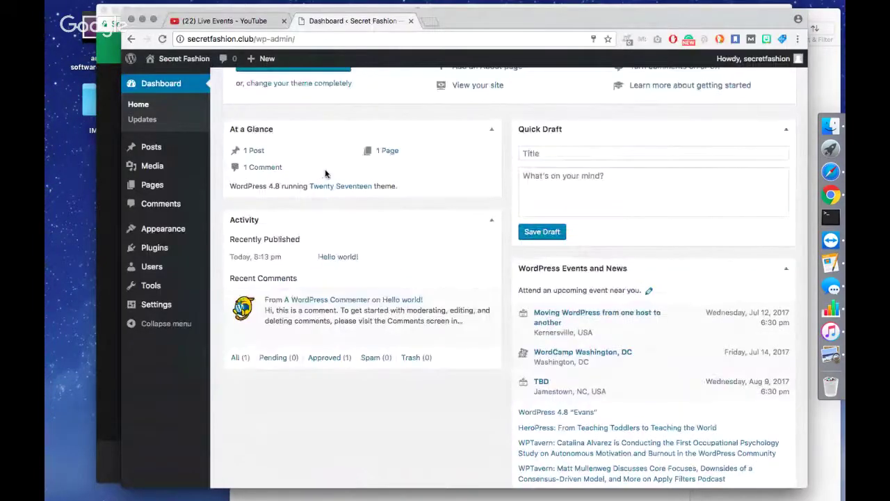
scroll(325, 174, "up", 3)
left_click(144, 254)
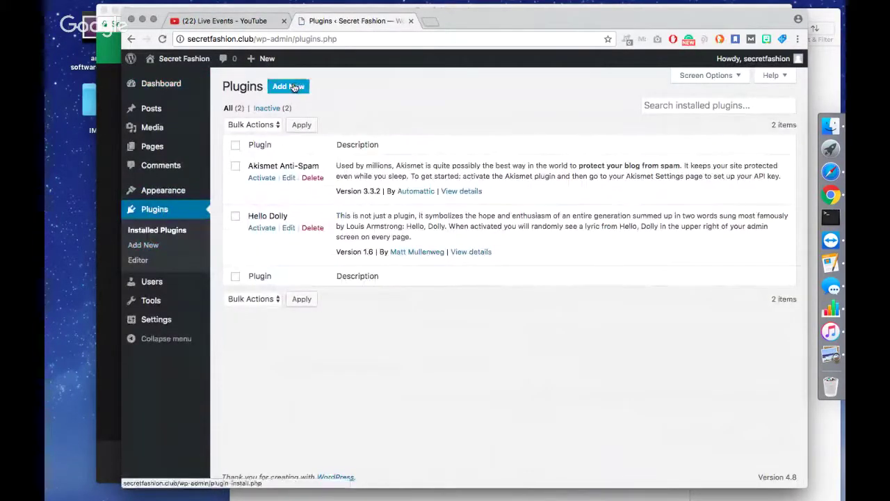
Install Jetpack by WordPress.com from the featured list on the Add Plugins page.
left_click(291, 86)
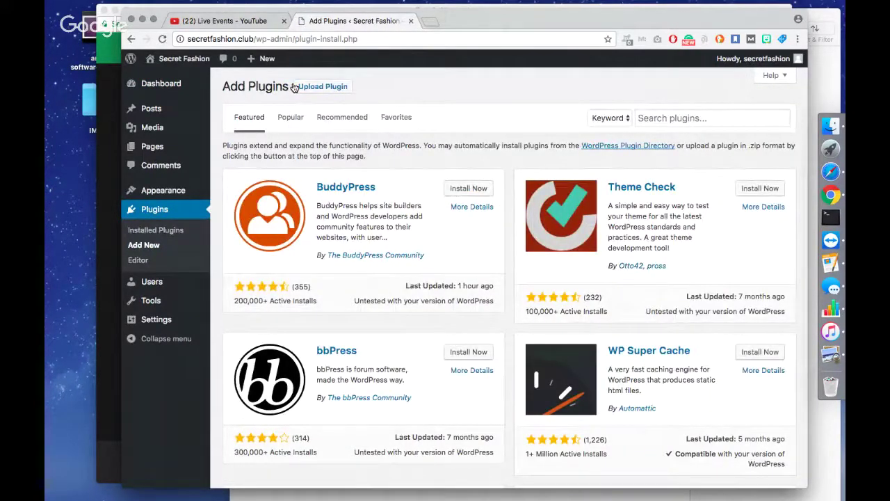
scroll(470, 277, "down", 3)
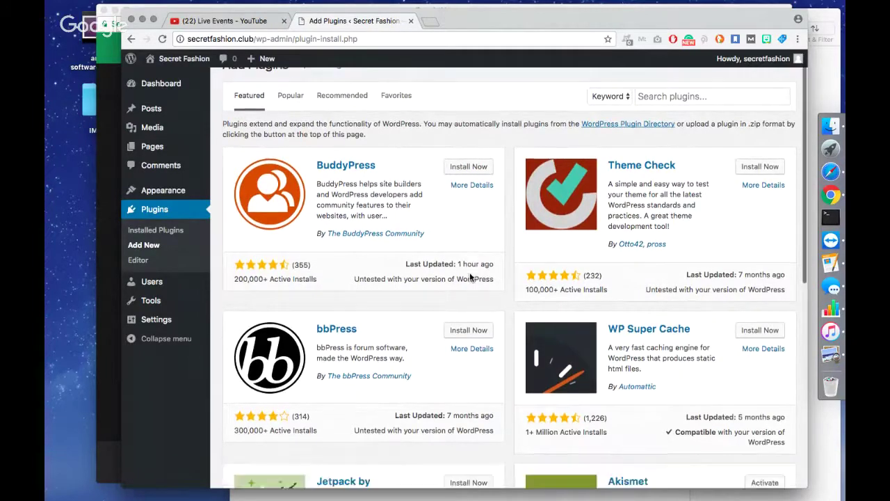
scroll(470, 276, "down", 3)
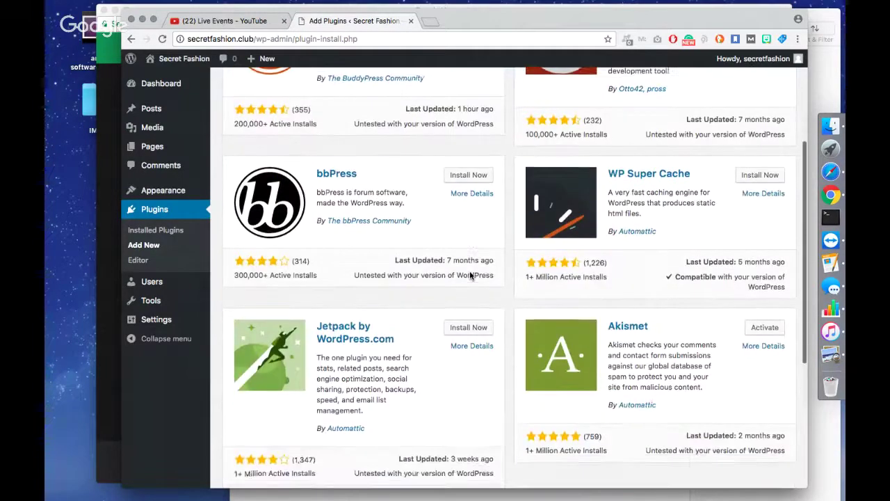
scroll(470, 272, "up", 3)
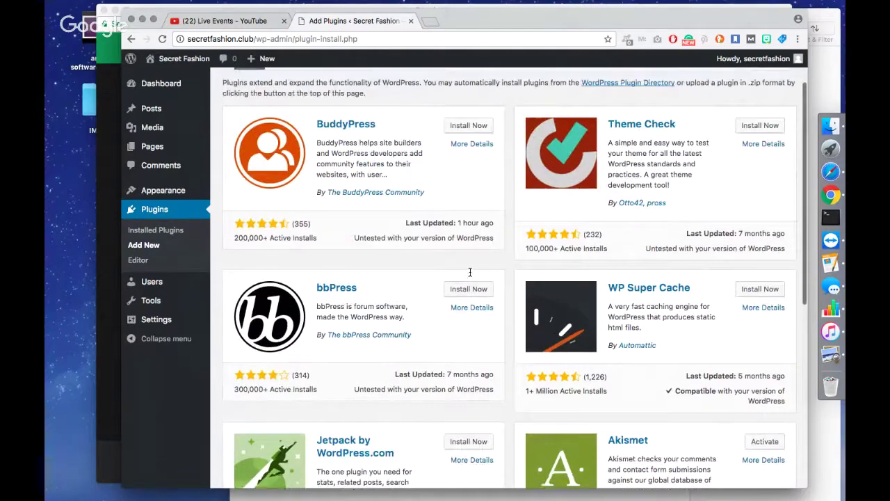
scroll(470, 274, "up", 1)
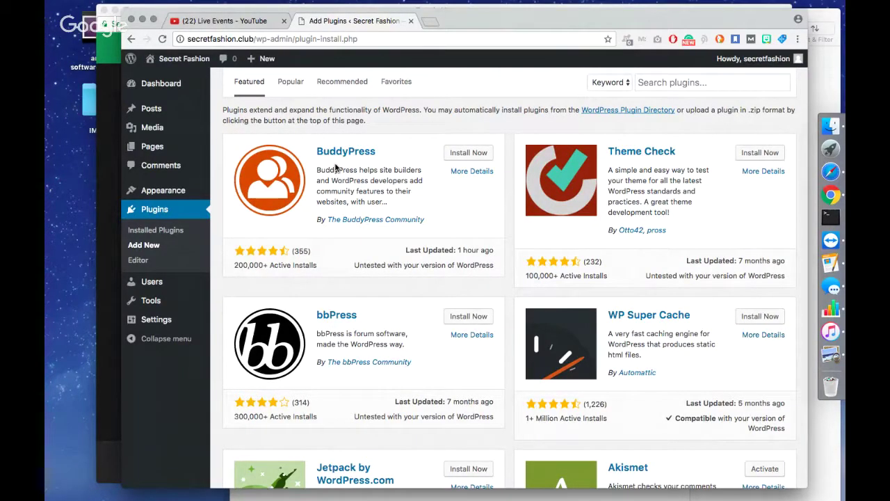
scroll(336, 168, "down", 3)
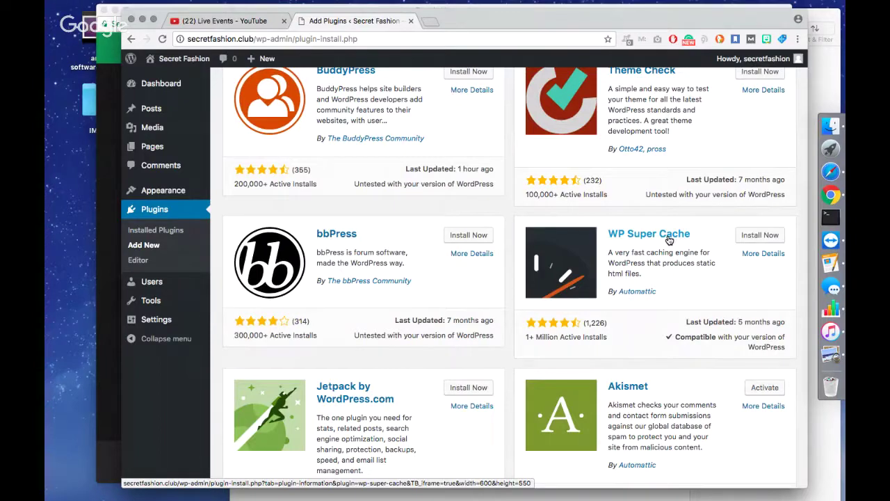
scroll(467, 265, "down", 1)
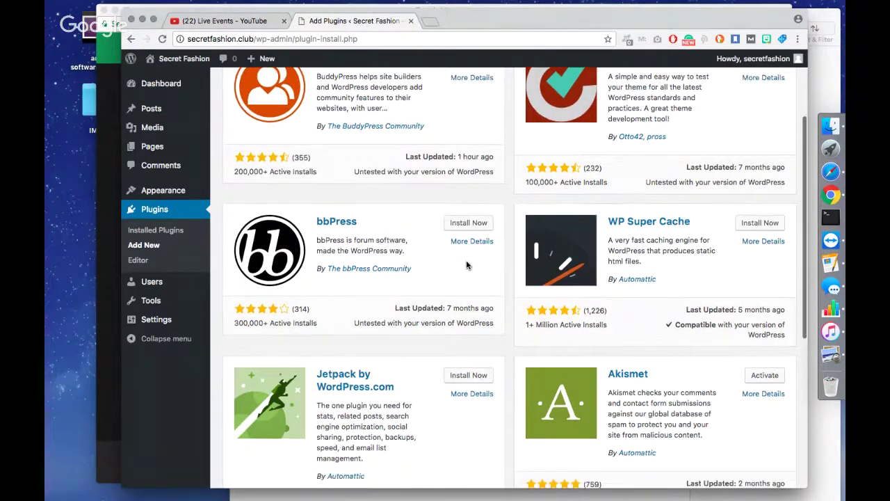
scroll(467, 265, "down", 5)
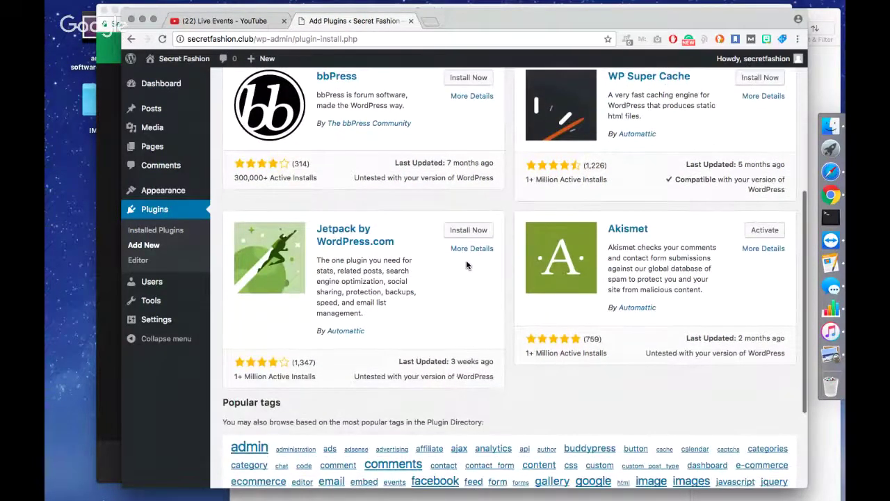
left_click(471, 231)
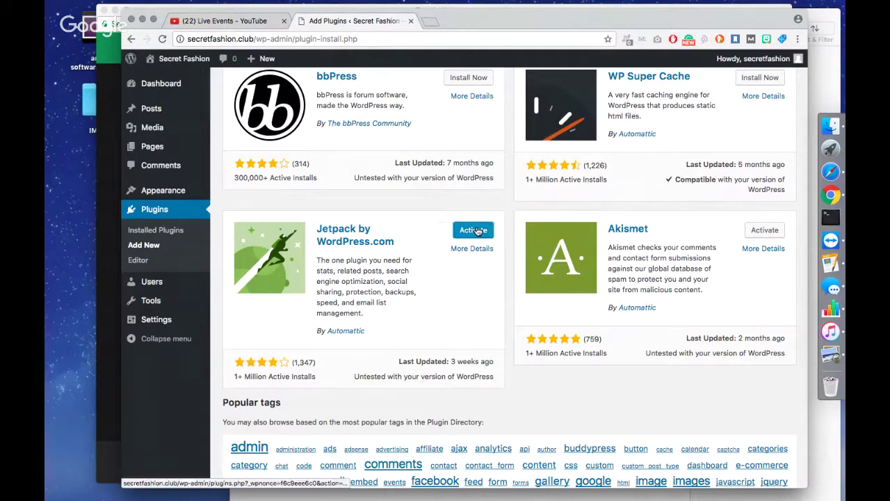
Activate Jetpack, try connecting it to WordPress.com (fails with HTTP 403), and return to Plugins.
left_click(477, 231)
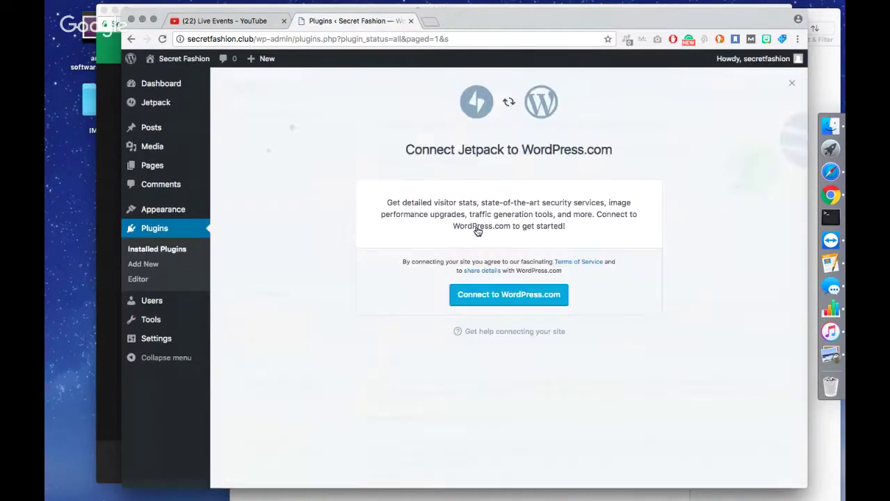
left_click(492, 296)
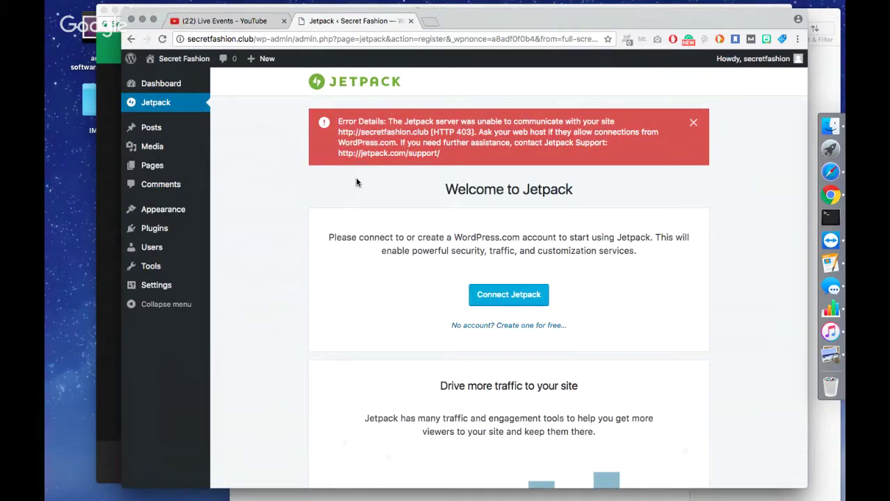
scroll(416, 163, "down", 5)
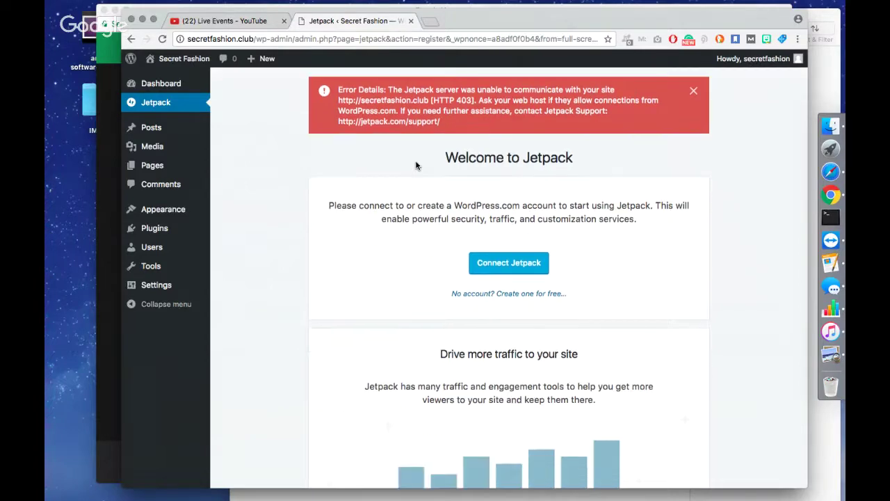
scroll(415, 162, "down", 3)
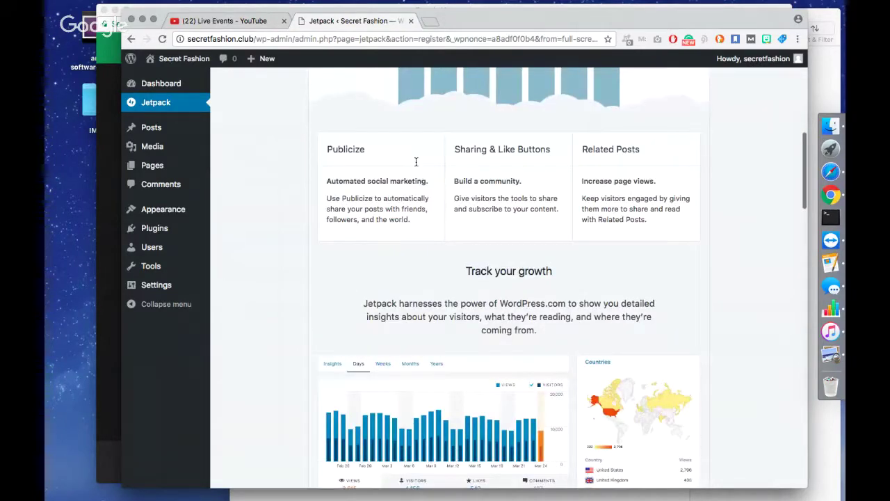
scroll(415, 162, "up", 10)
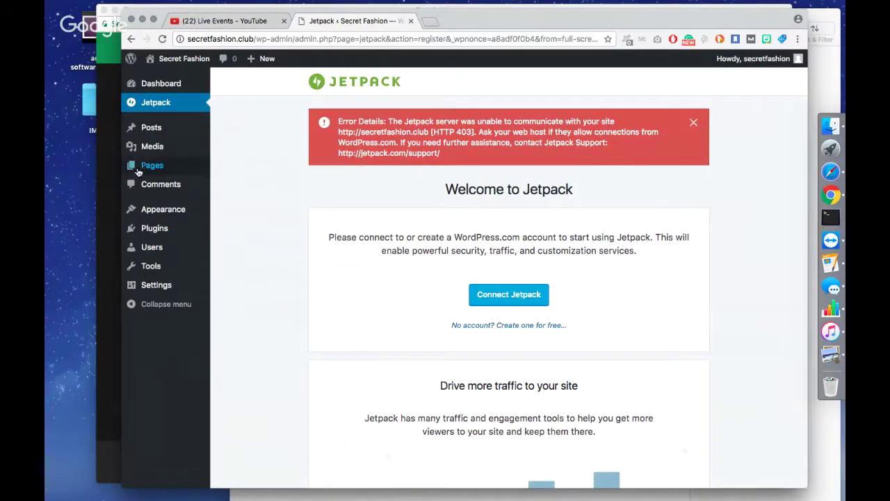
left_click(133, 232)
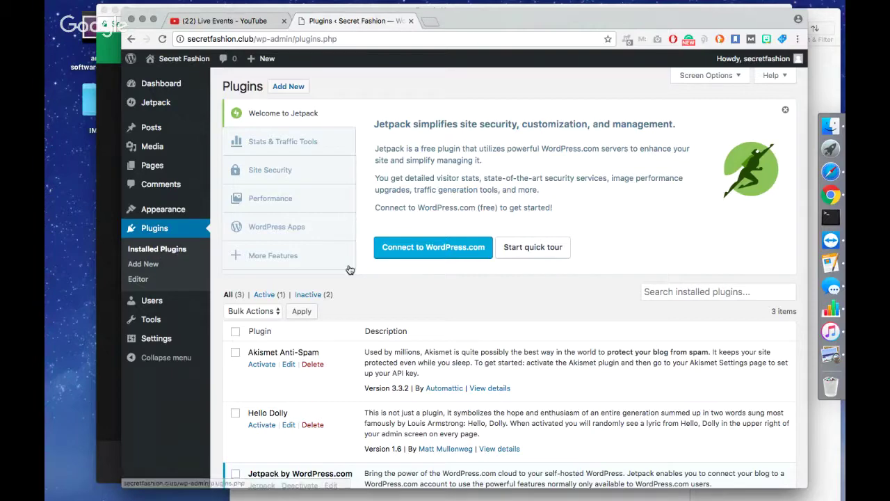
Search the plugin directory for 'woocommerce' on the Add Plugins page.
scroll(425, 294, "down", 2)
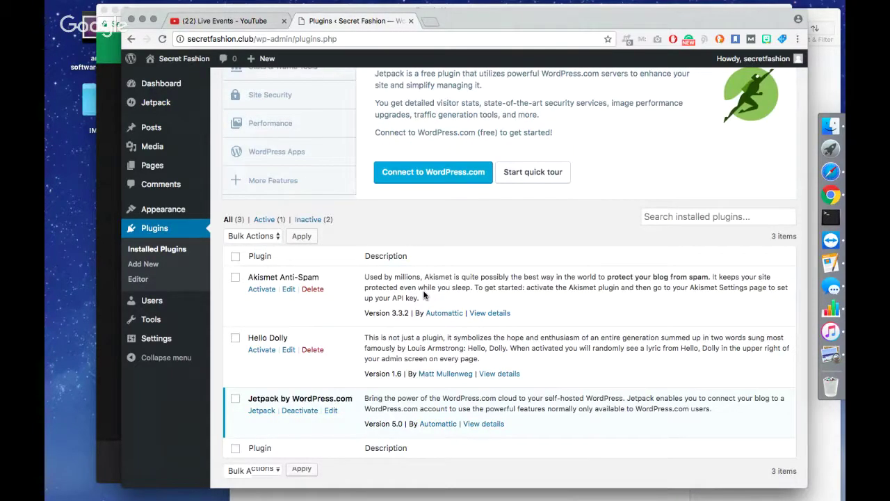
scroll(321, 149, "up", 2)
left_click(289, 88)
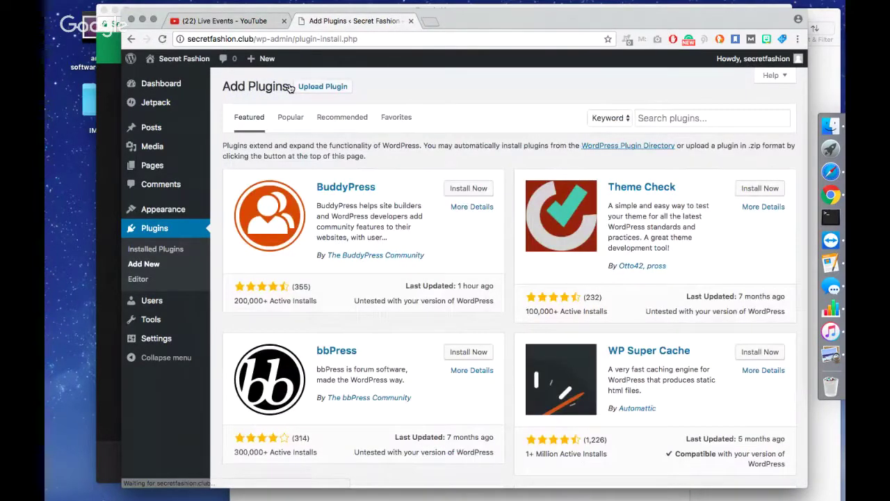
left_click(689, 118)
type("woocom")
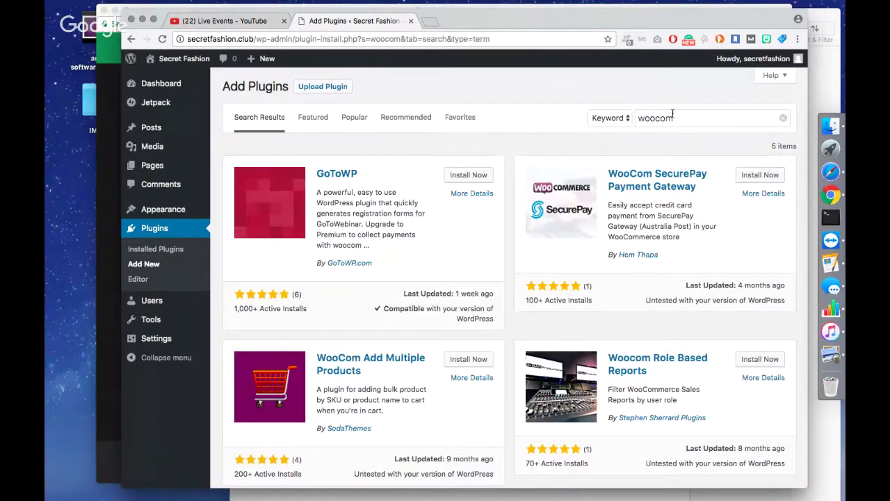
left_click(682, 116)
type("mer")
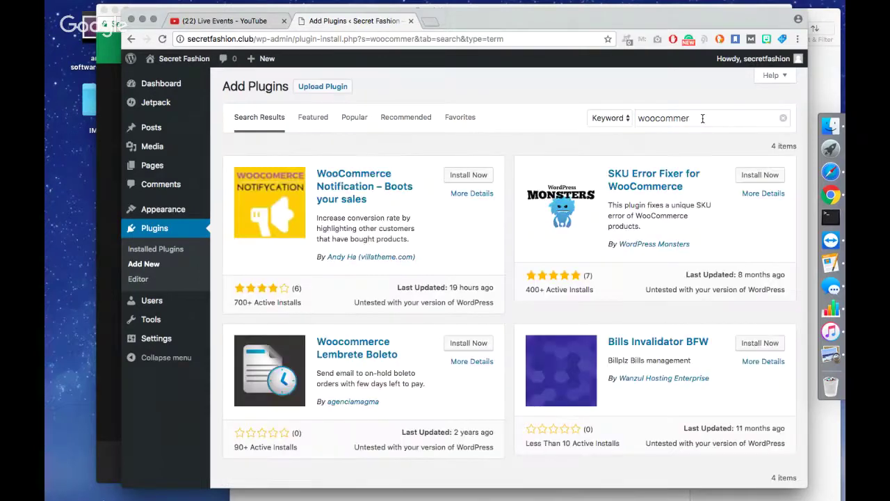
left_click(702, 118)
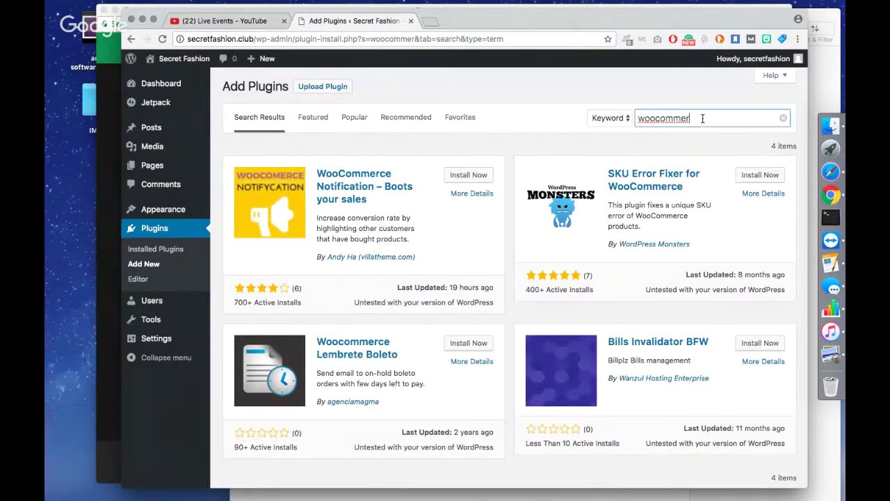
type("ce")
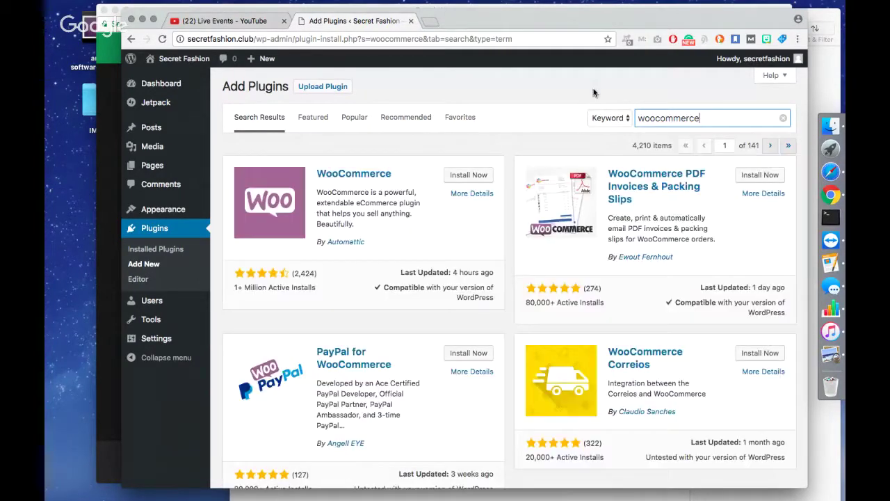
Install the WooCommerce plugin and activate it.
left_click(580, 105)
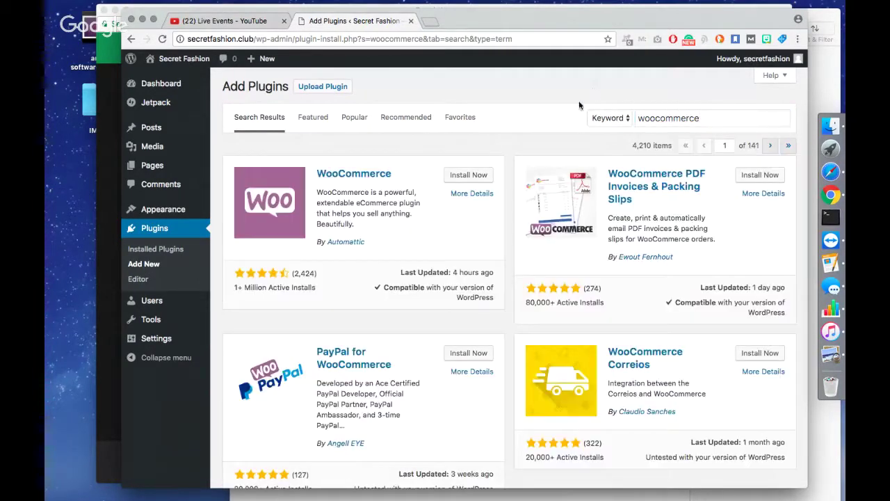
left_click(456, 179)
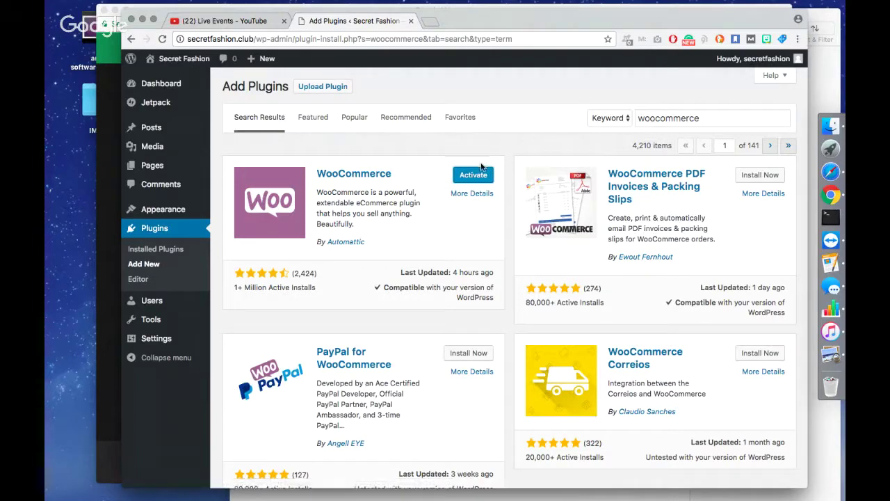
left_click(479, 176)
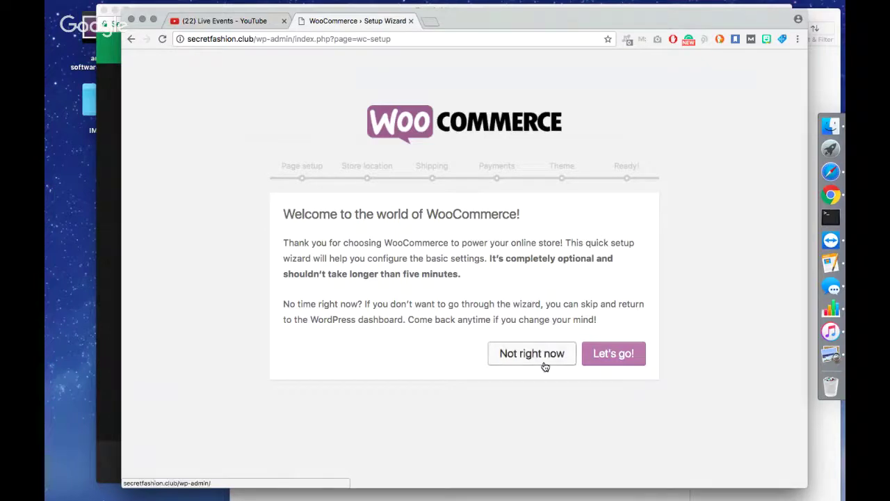
Start the WooCommerce Setup Wizard and accept the Shop, Cart, Checkout and My account pages.
left_click(611, 359)
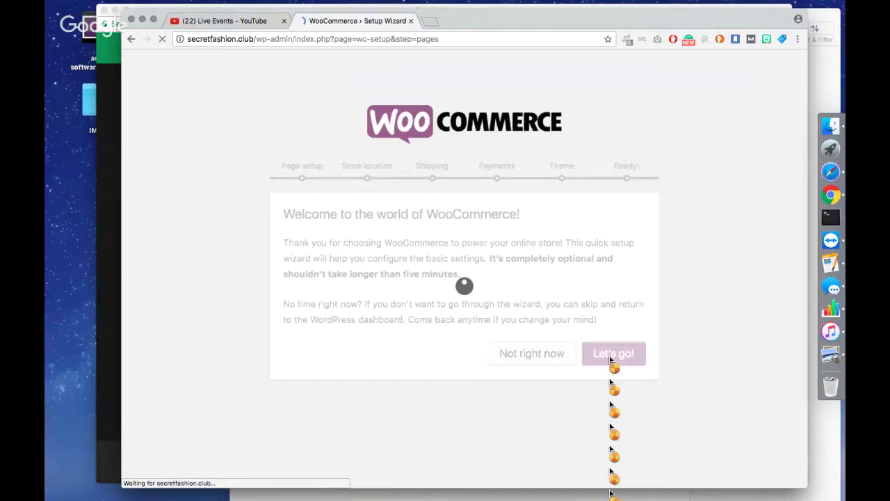
scroll(611, 358, "down", 2)
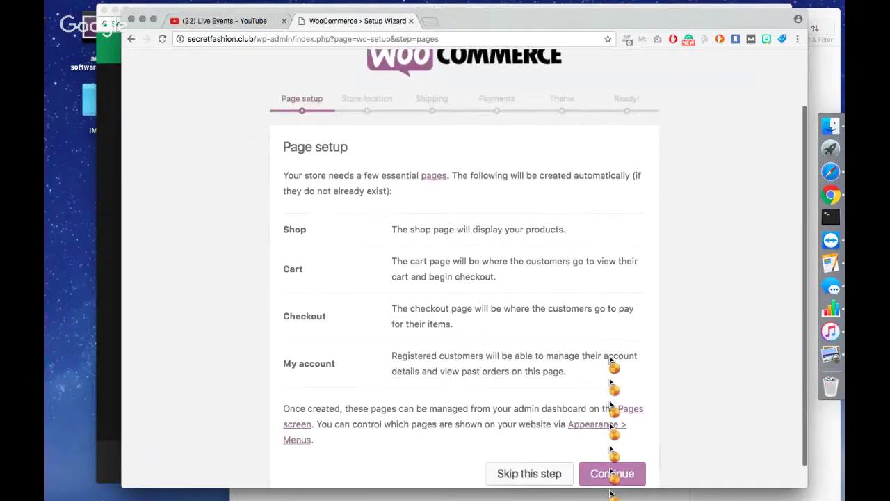
scroll(611, 359, "down", 1)
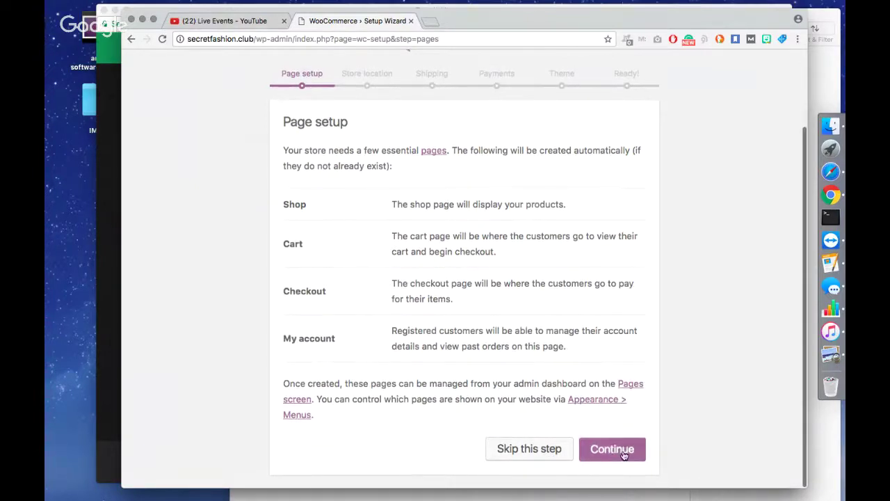
left_click(624, 454)
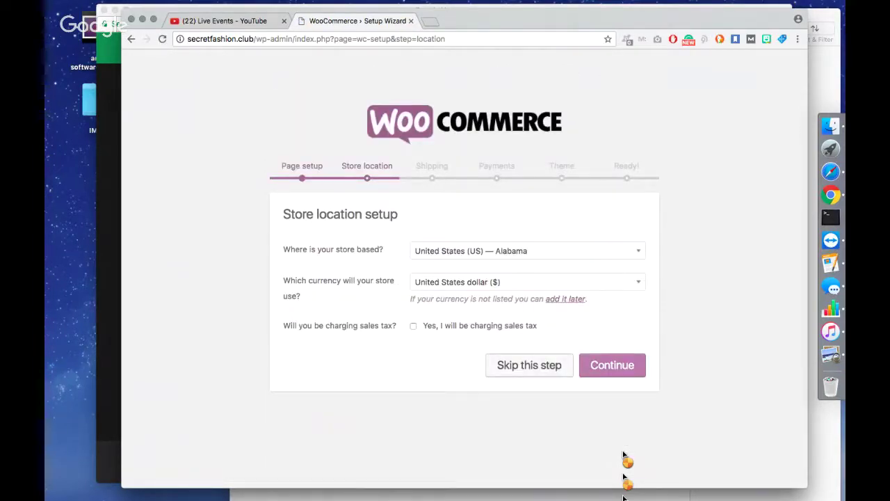
Set the store location to Virginia, United States.
left_click(545, 250)
type("virig")
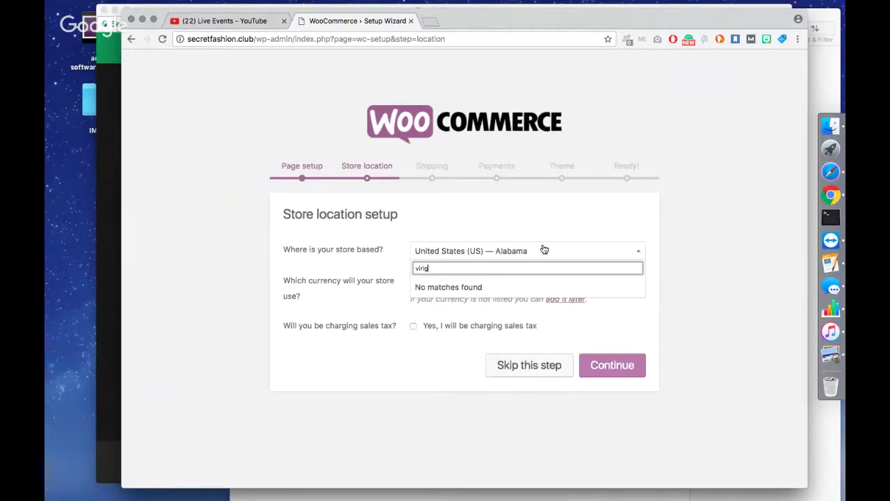
key("BackSpace")
key("BackSpace")
type("gin")
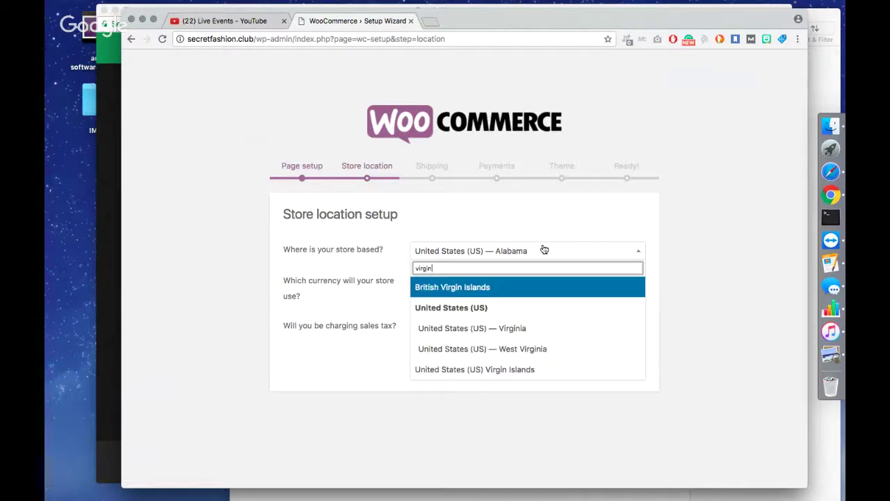
left_click(525, 331)
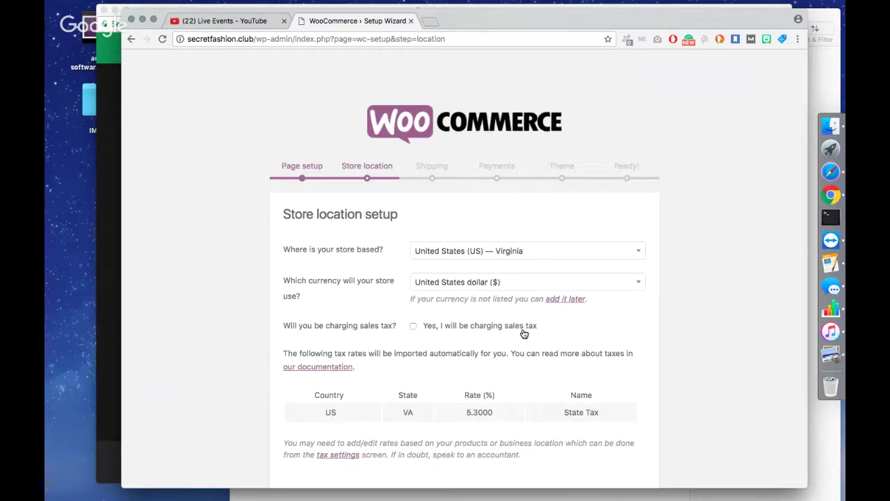
Keep US dollars, charge sales tax on tax-exclusive prices, and submit the location step.
scroll(524, 334, "down", 1)
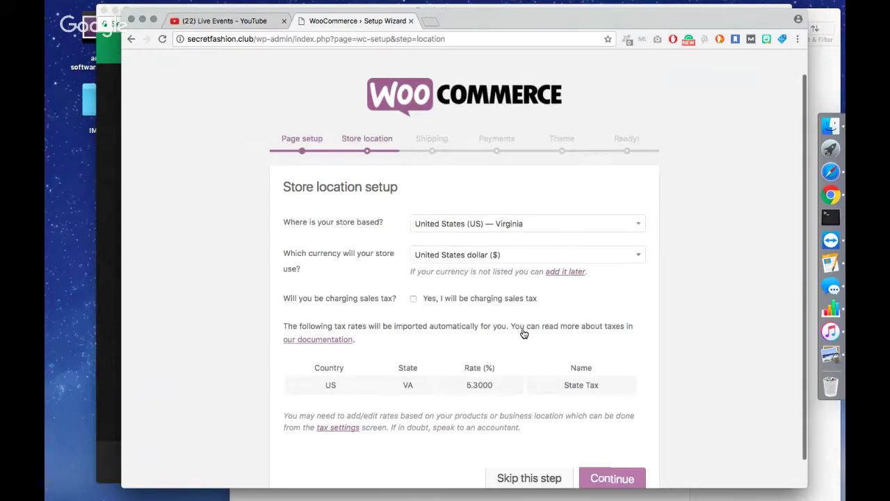
scroll(524, 334, "down", 1)
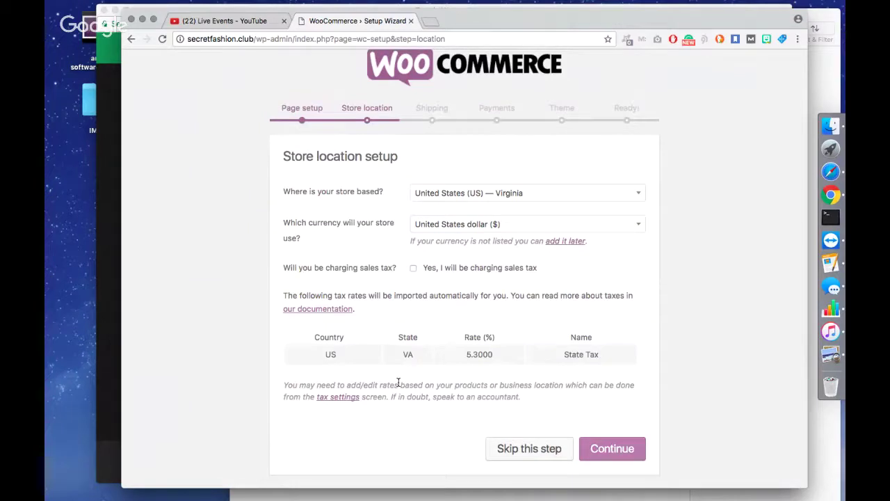
left_click(413, 268)
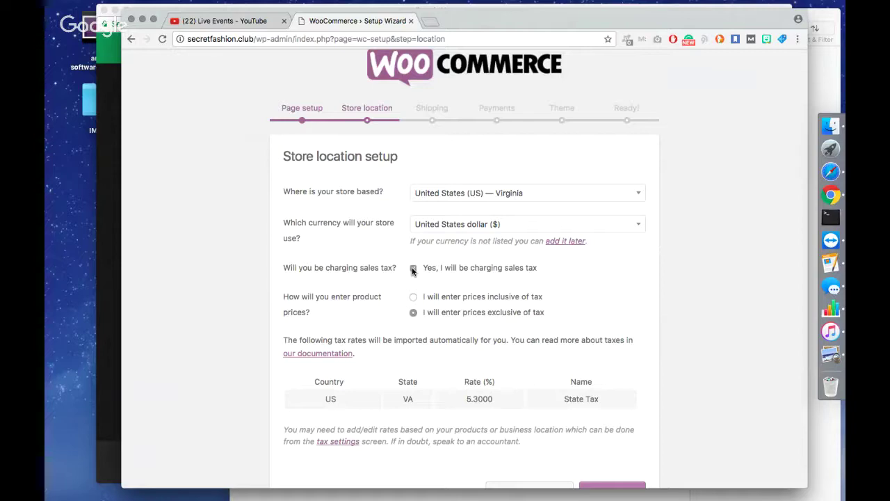
left_click(413, 269)
scroll(531, 317, "down", 2)
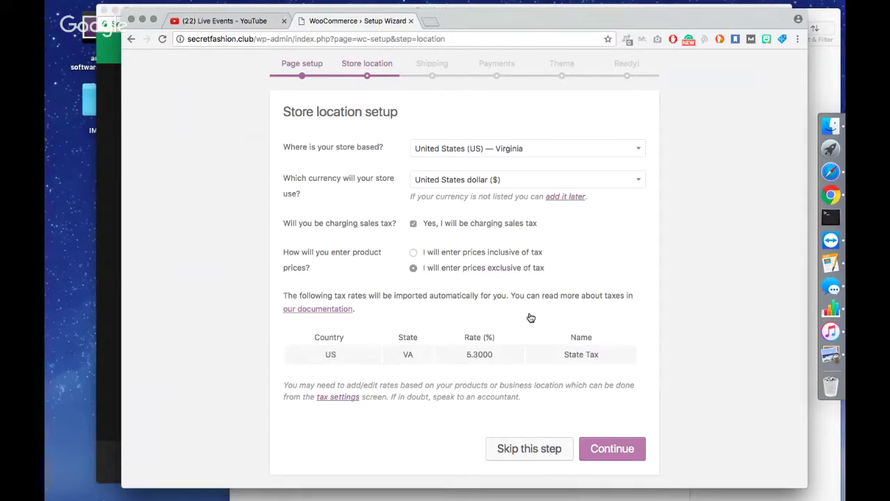
left_click(615, 450)
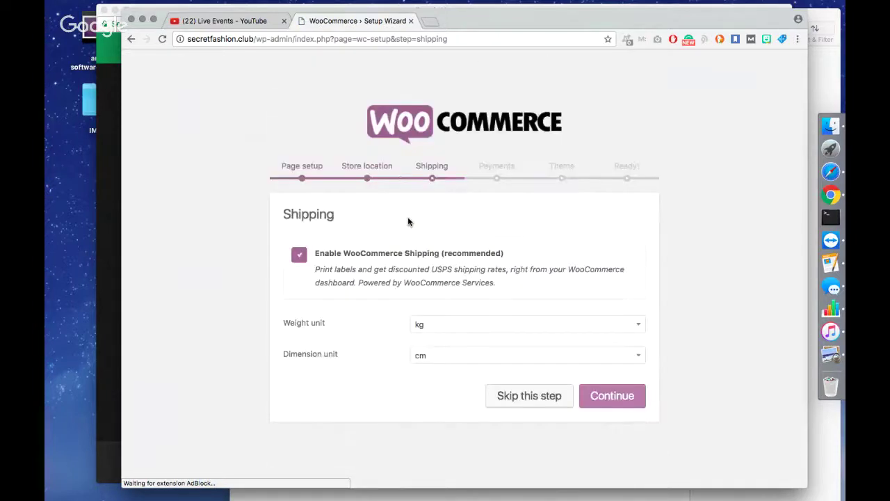
Choose oz for the weight unit and in for the dimension unit, then continue.
left_click(429, 327)
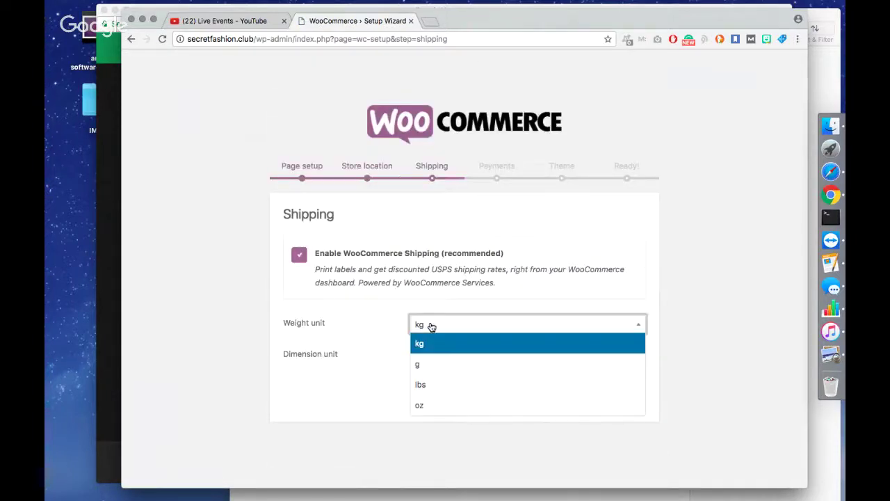
left_click(434, 405)
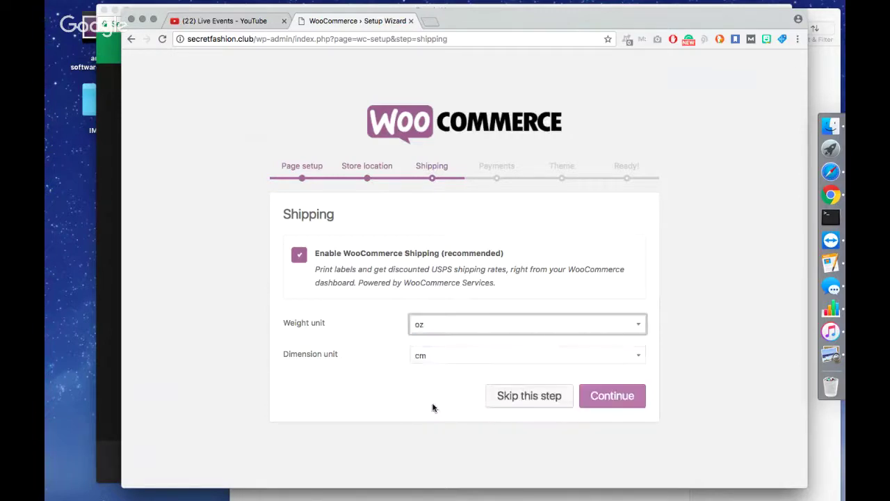
left_click(439, 332)
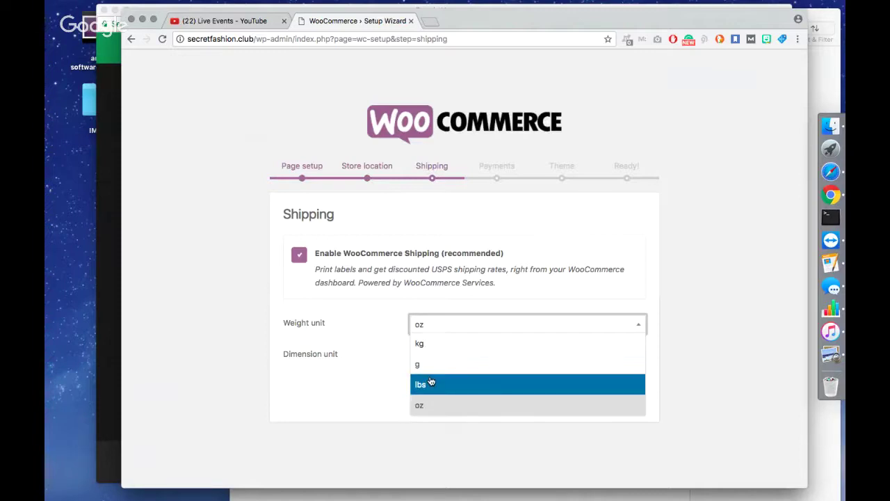
left_click(421, 406)
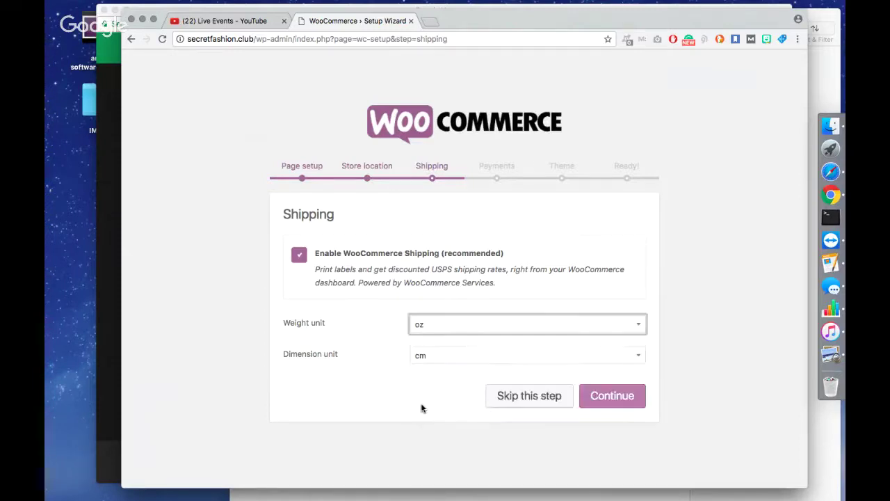
left_click(441, 360)
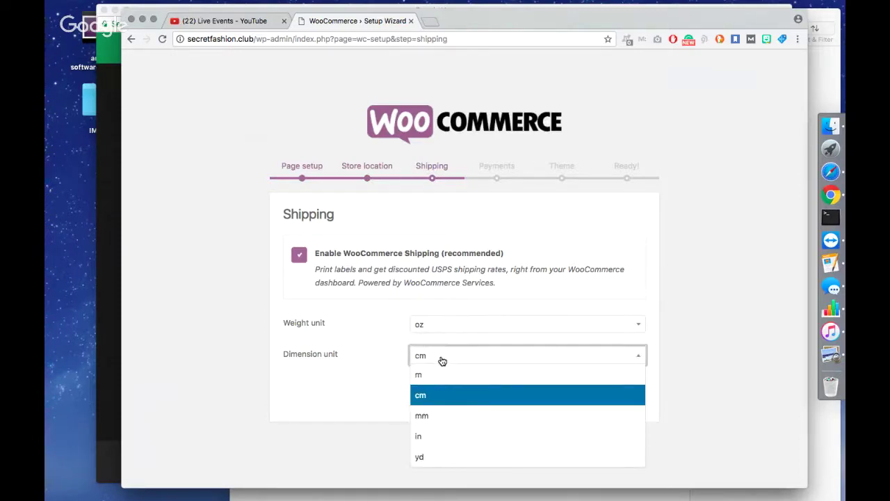
left_click(440, 436)
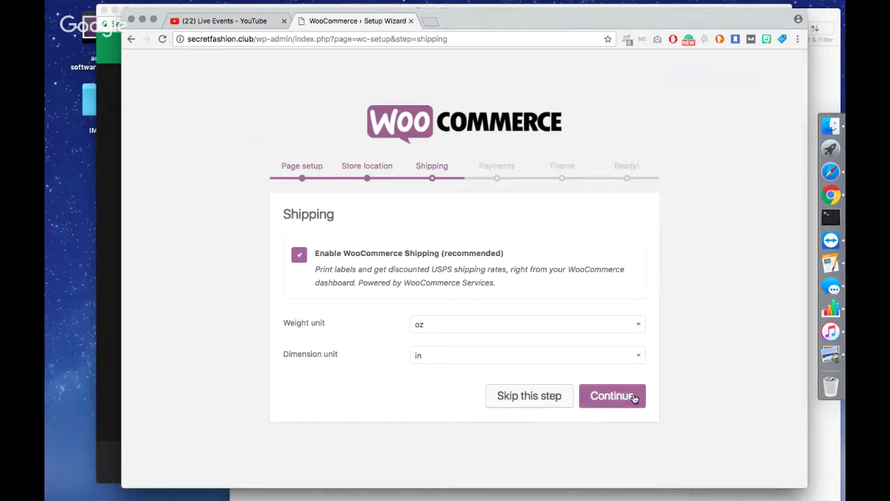
left_click(634, 397)
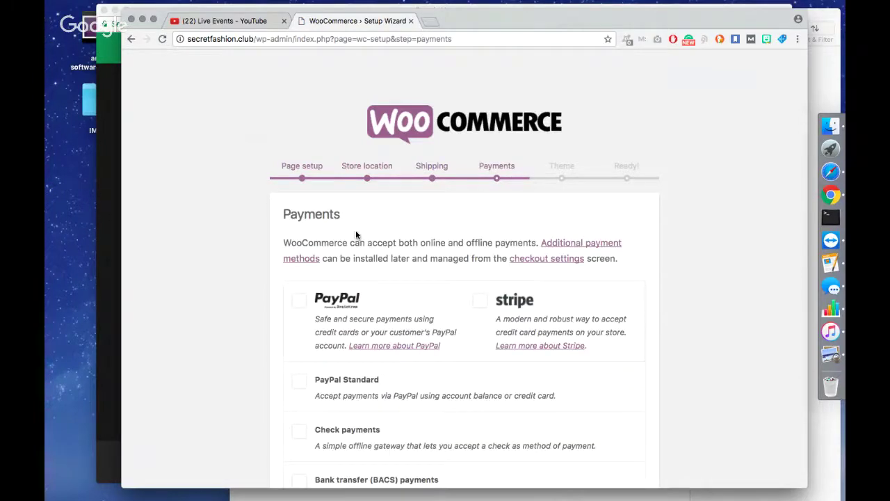
Tick Stripe as the only payment gateway and continue past the Payments step.
scroll(355, 233, "down", 2)
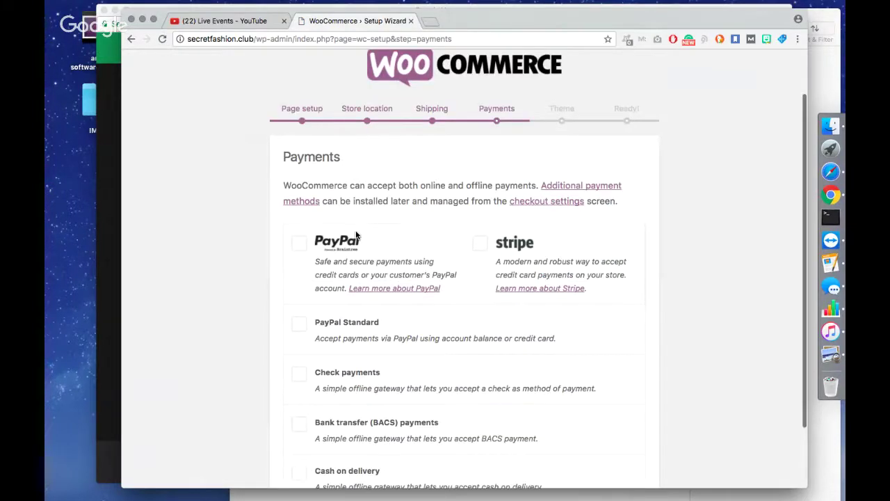
scroll(515, 461, "down", 3)
scroll(544, 308, "up", 3)
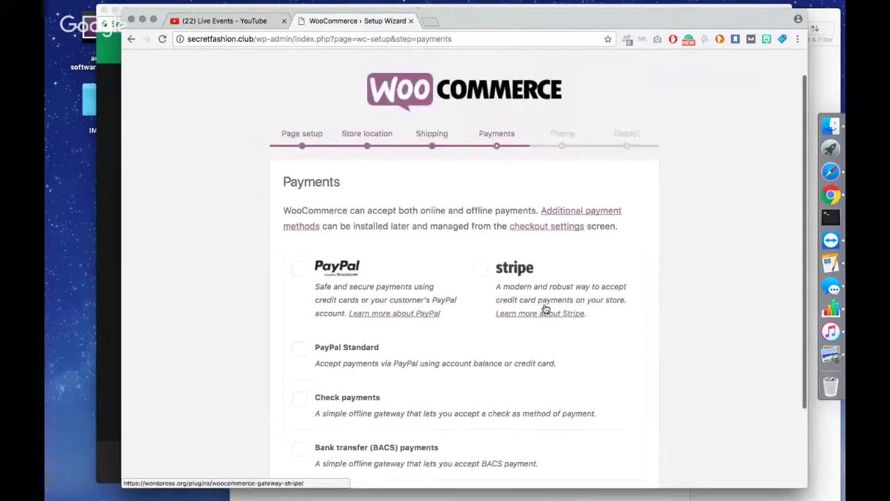
scroll(546, 309, "down", 2)
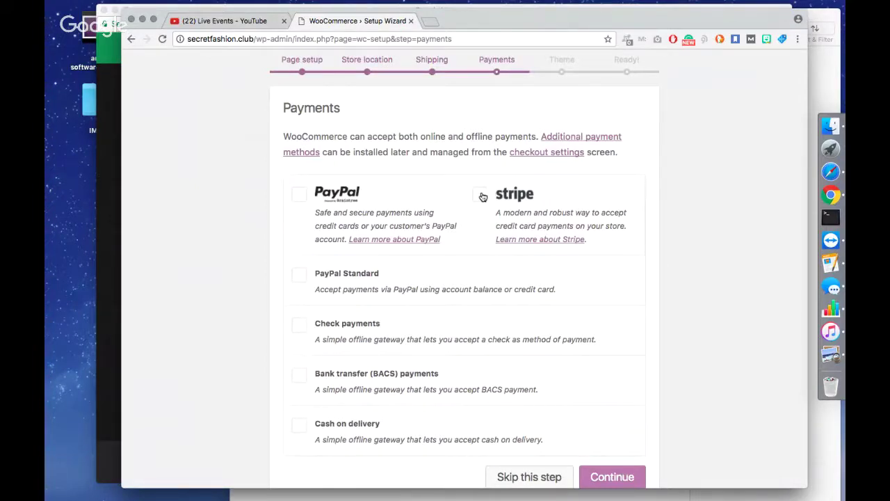
left_click(481, 195)
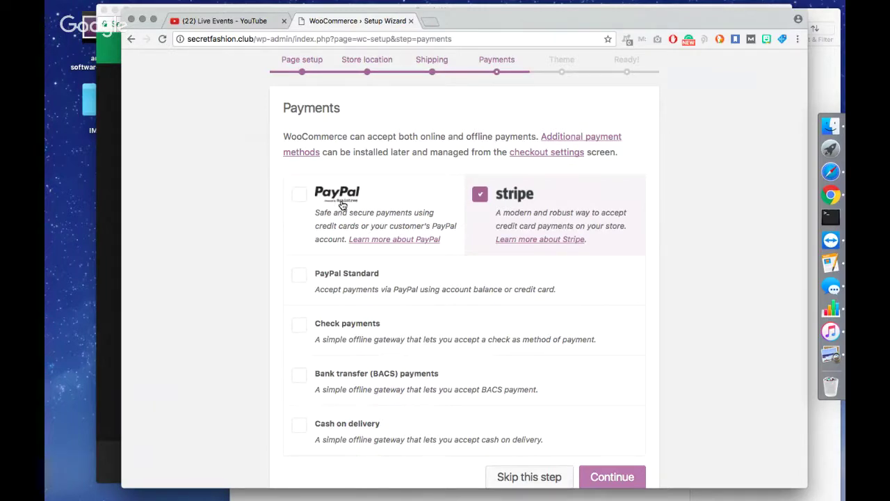
scroll(342, 204, "down", 1)
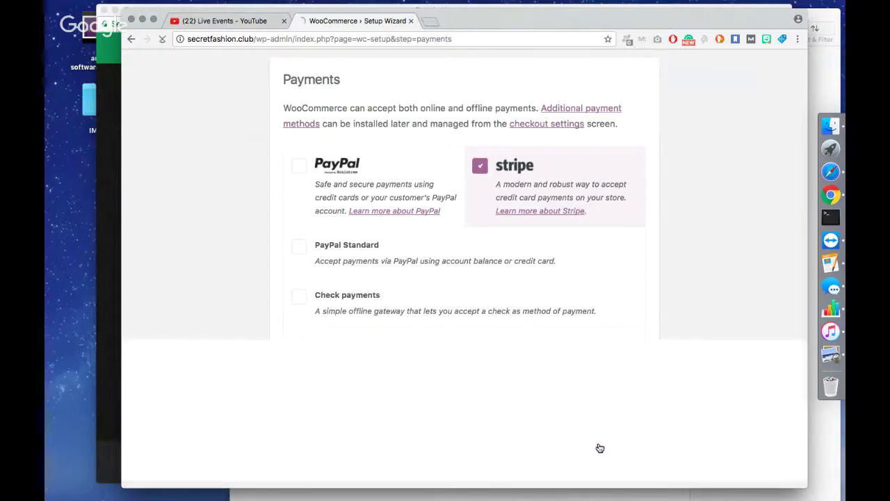
left_click(599, 447)
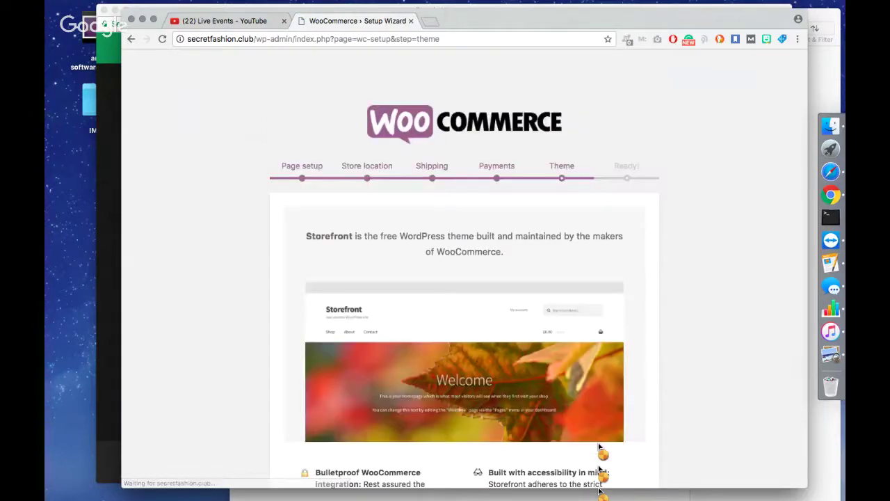
Install and activate the Storefront theme from the wizard's Theme step.
scroll(583, 285, "down", 1)
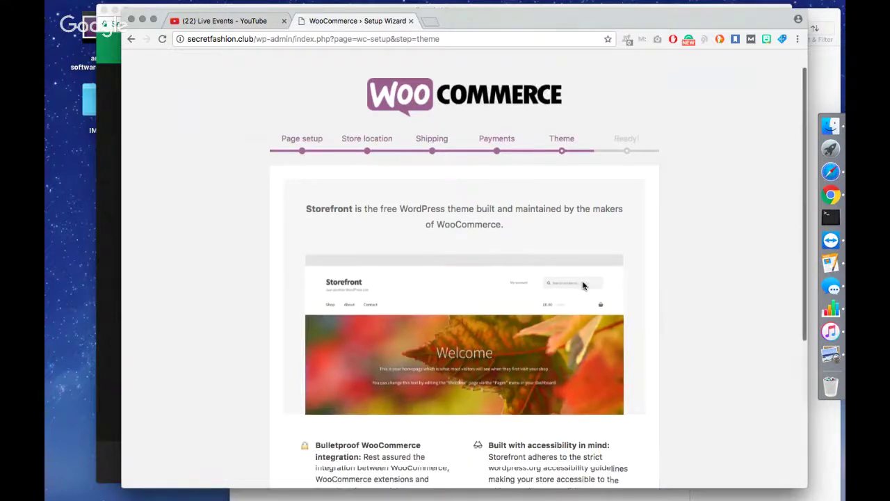
scroll(584, 285, "down", 1)
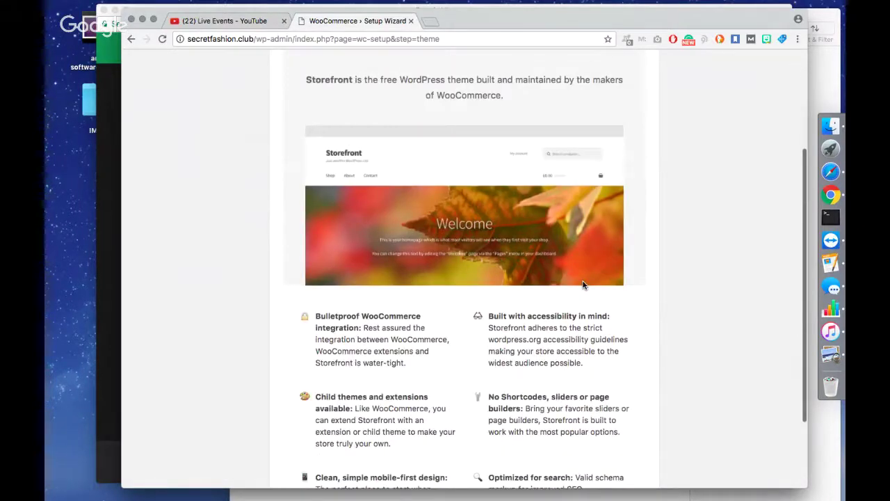
scroll(583, 285, "up", 1)
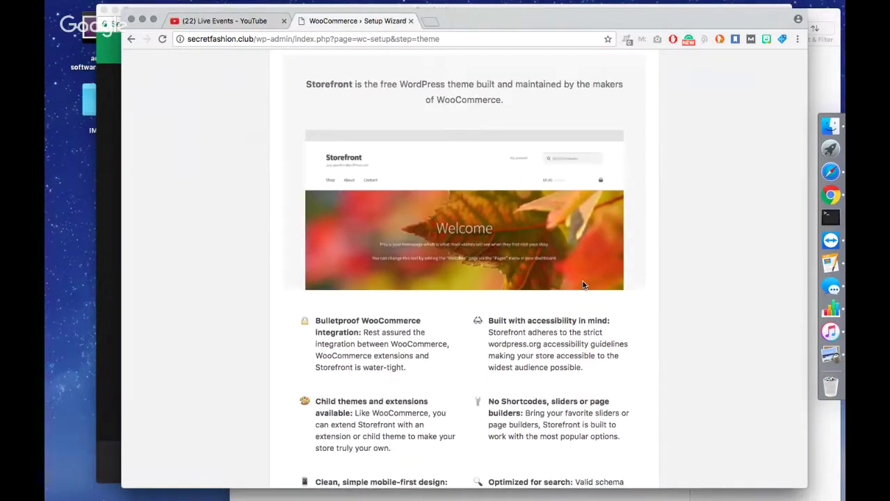
scroll(583, 285, "down", 5)
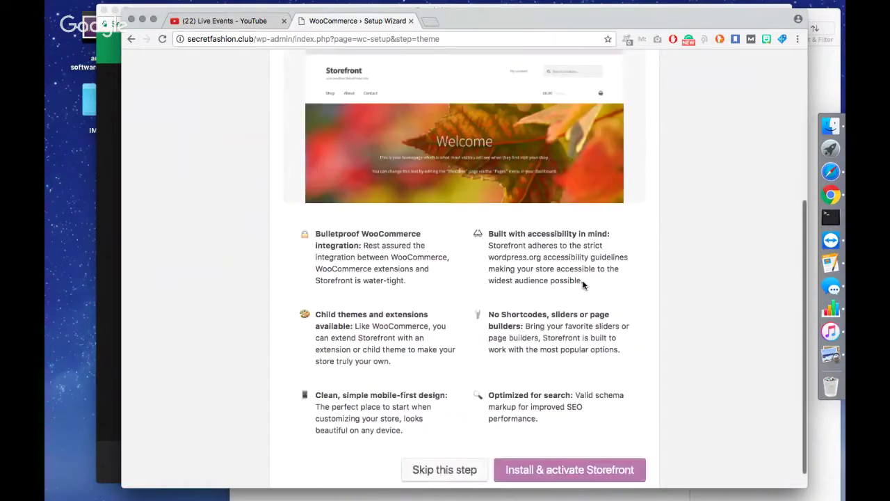
scroll(582, 286, "down", 1)
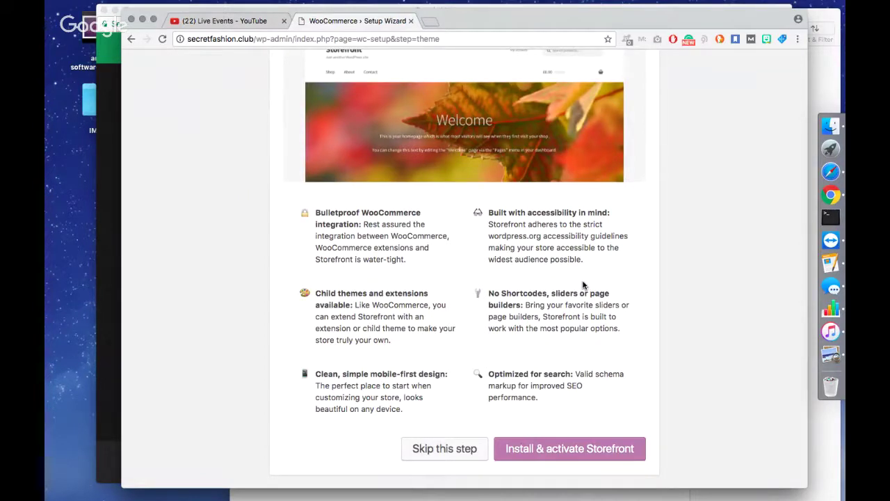
left_click(534, 452)
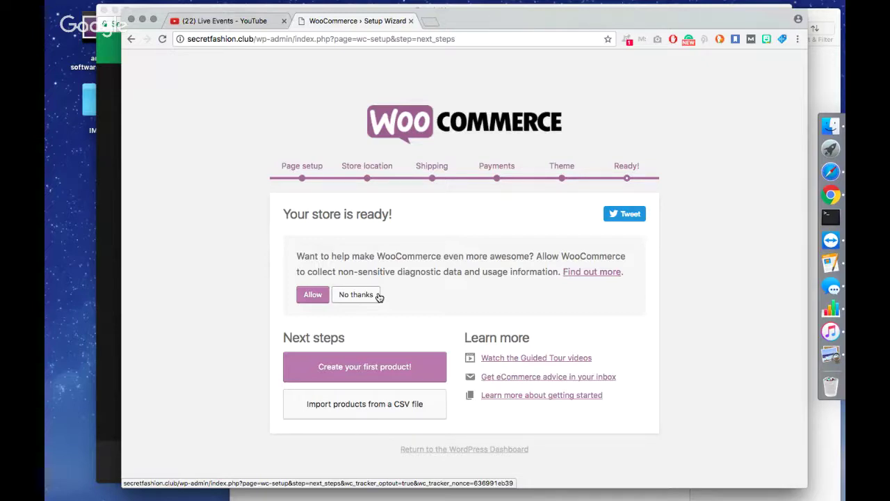
Decline WooCommerce usage tracking with No thanks and return to the WordPress Dashboard.
left_click(380, 297)
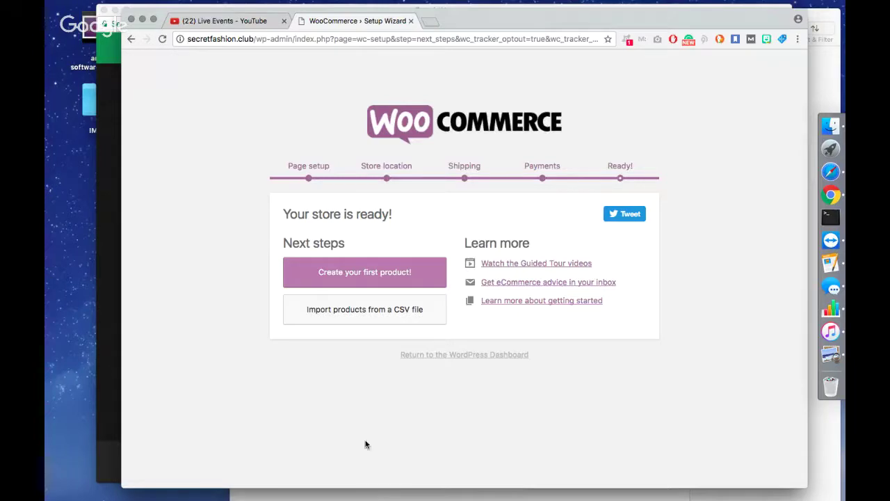
left_click(468, 356)
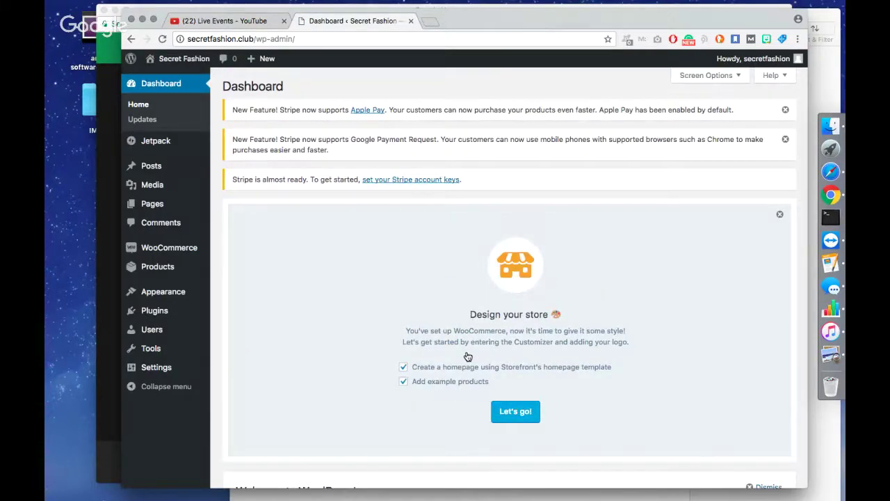
left_click(115, 278)
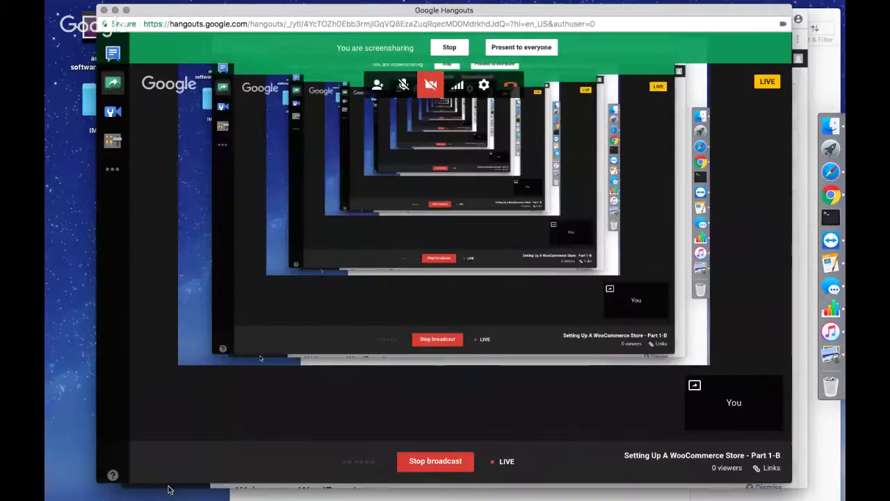
left_click(167, 485)
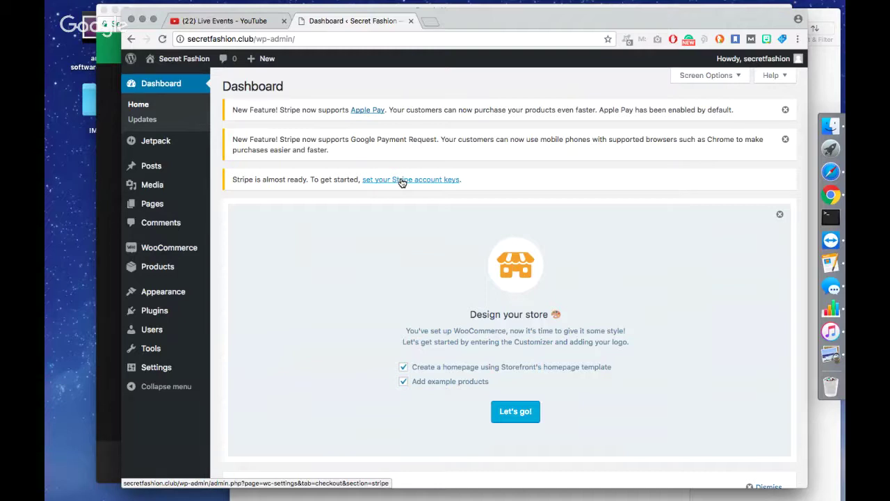
Scroll through the Secret Fashion Dashboard to review the Storefront 'Design your store' panel.
scroll(401, 182, "down", 2)
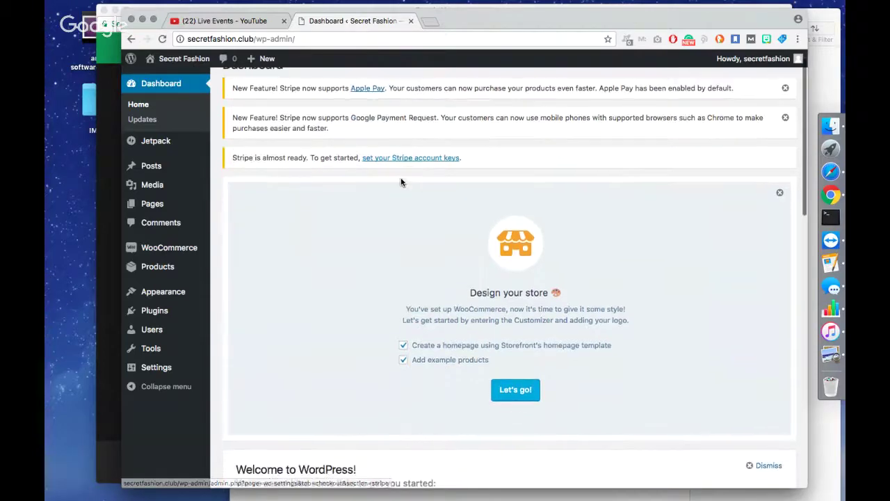
scroll(401, 182, "down", 4)
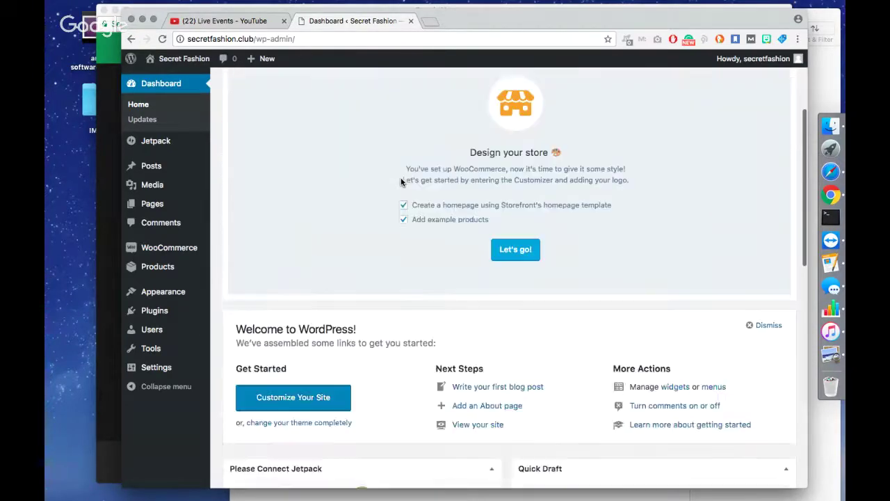
scroll(401, 182, "down", 7)
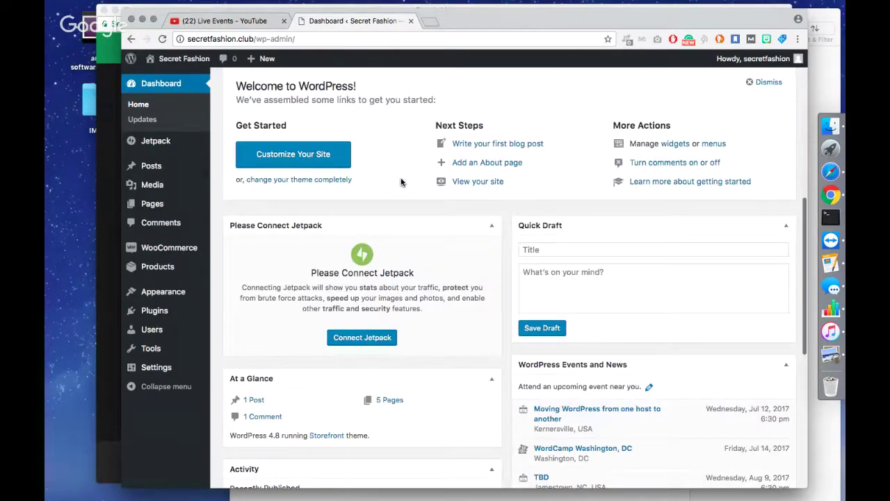
scroll(401, 182, "down", 5)
scroll(402, 182, "down", 6)
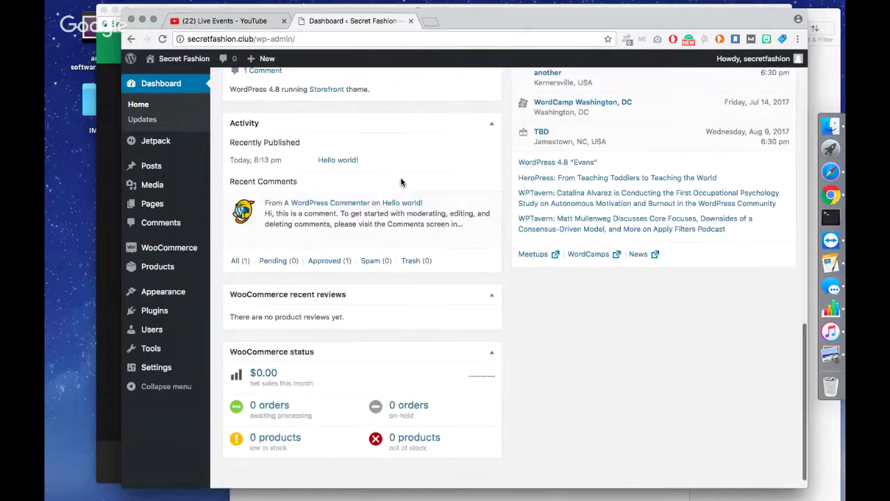
scroll(401, 182, "up", 20)
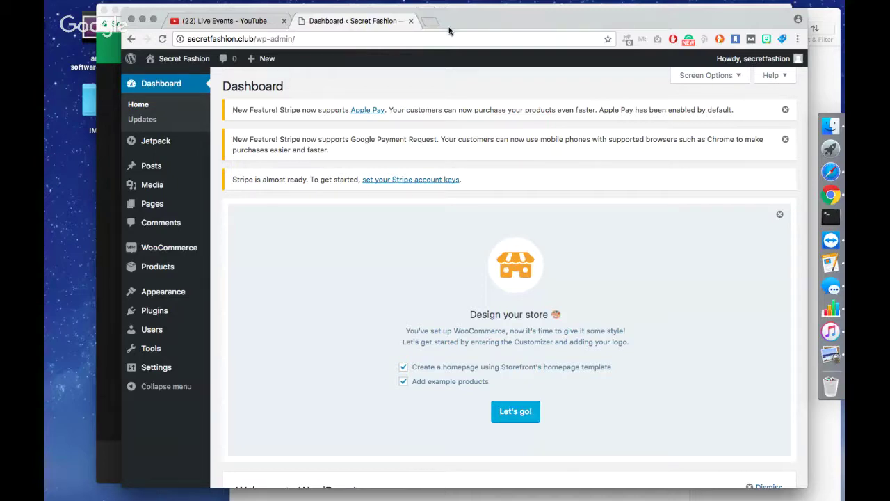
left_click(192, 40)
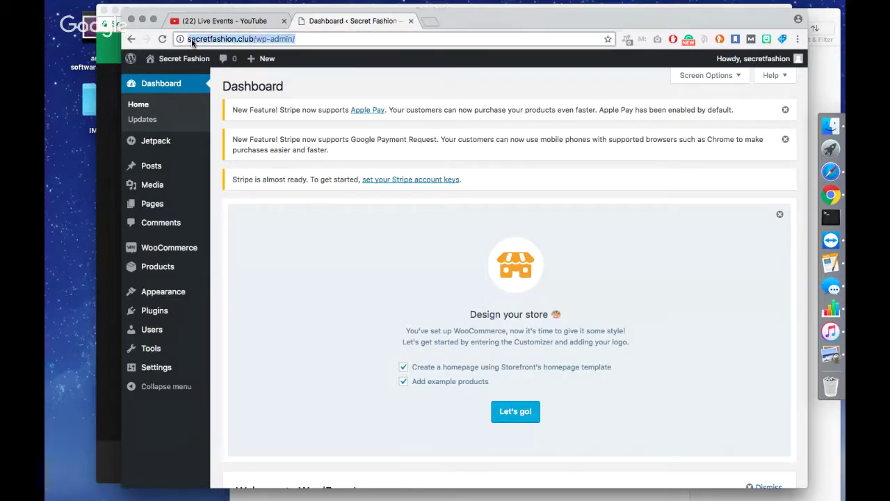
left_click(191, 38)
type("https")
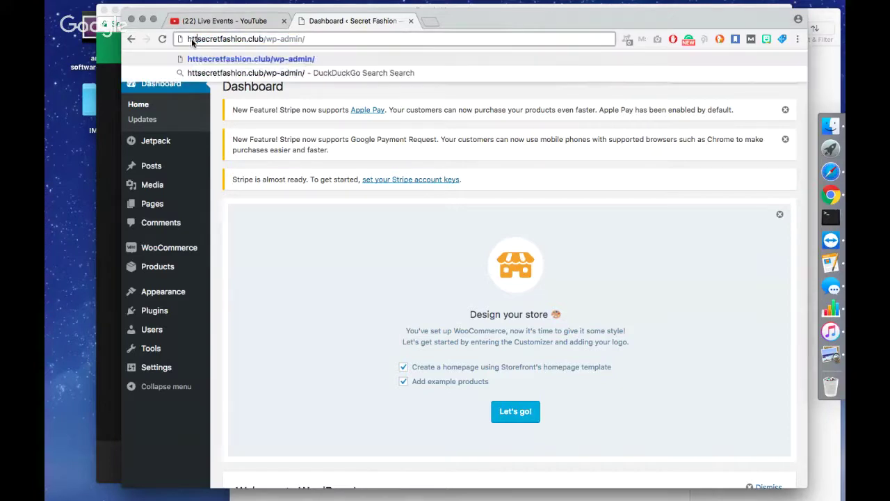
type("://")
key("Return")
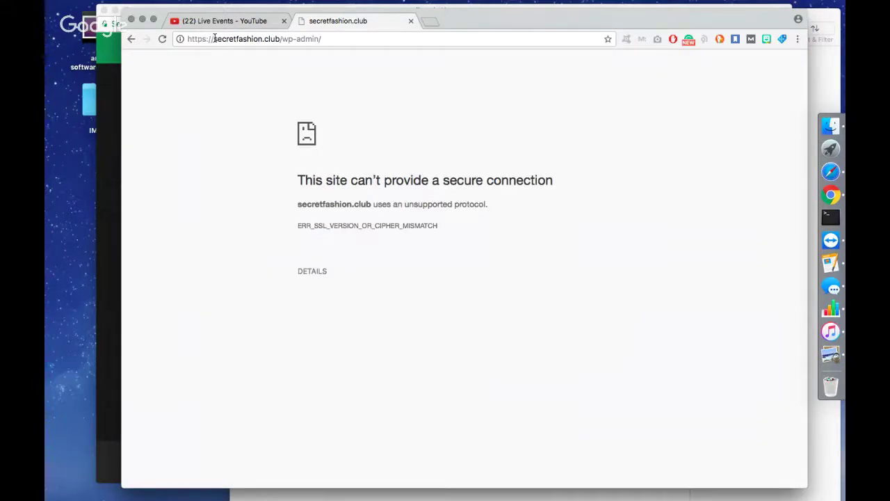
left_click(213, 38)
left_click(173, 38, "shift")
key("BackSpace")
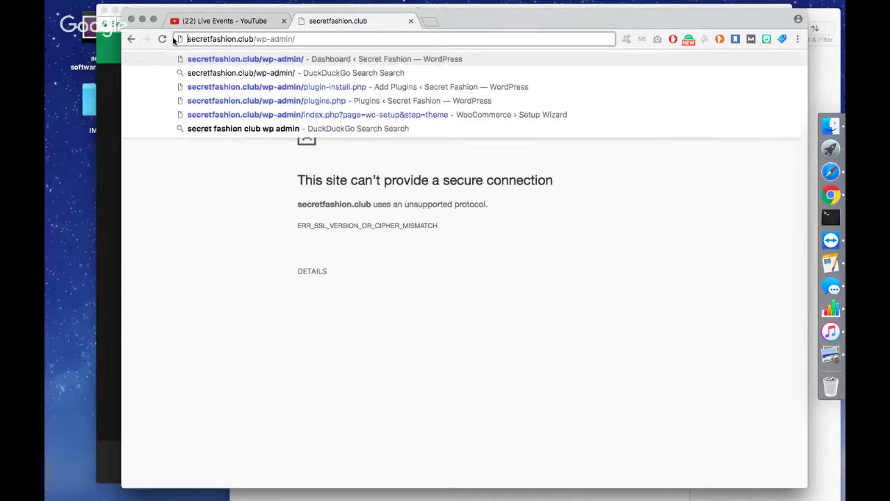
key("Return")
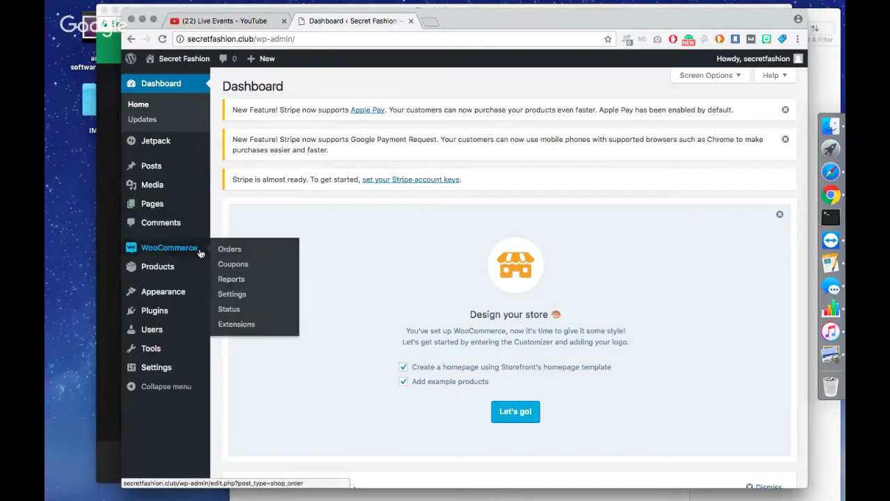
Go to Plugins > Add New.
mouse_move(188, 293)
mouse_move(179, 314)
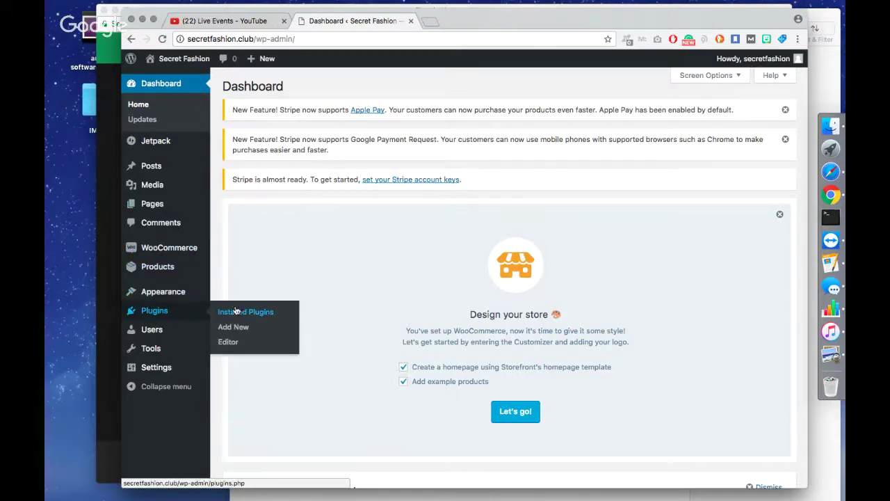
left_click(236, 331)
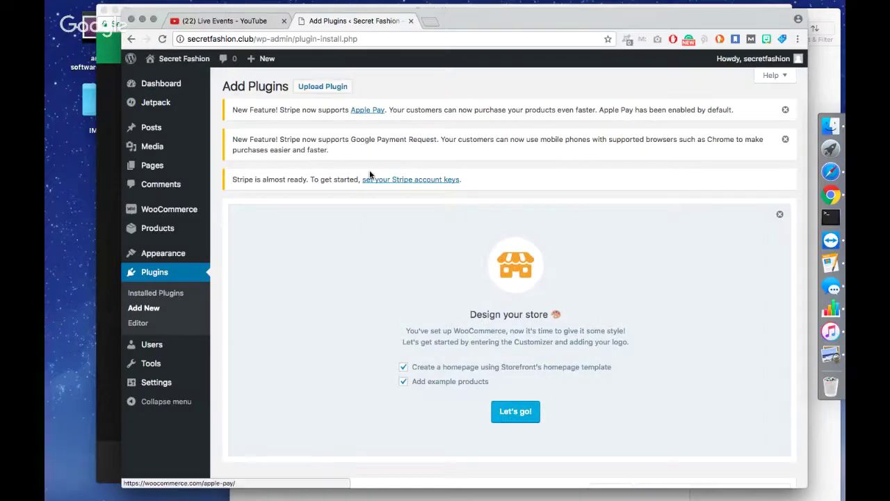
scroll(369, 171, "down", 1)
scroll(369, 169, "down", 5)
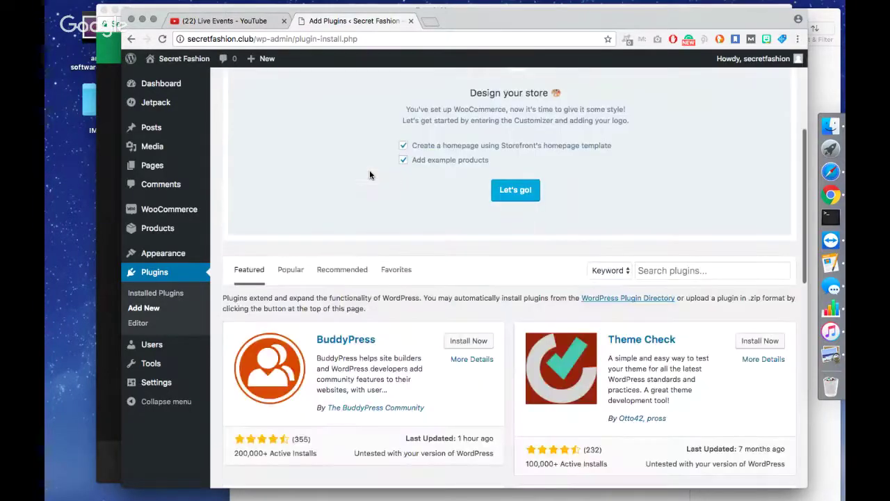
scroll(369, 170, "down", 2)
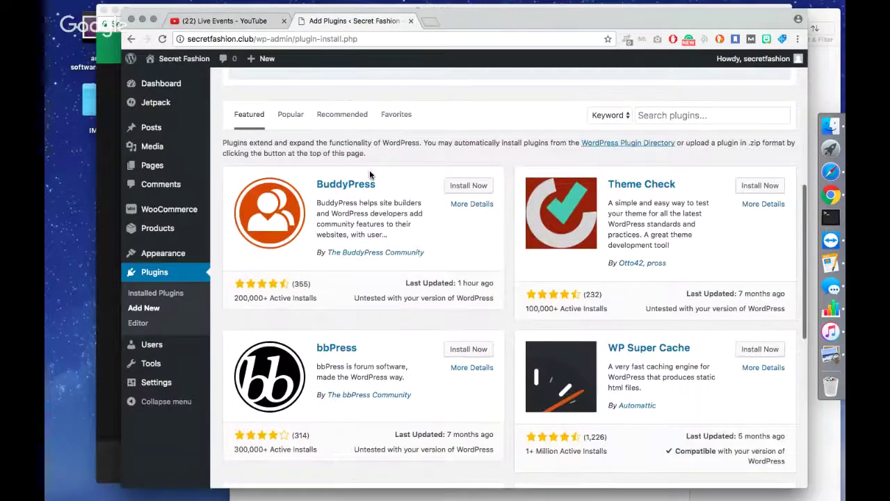
Search the plugin directory for 'cloudflare flexible ssl'.
left_click(640, 104)
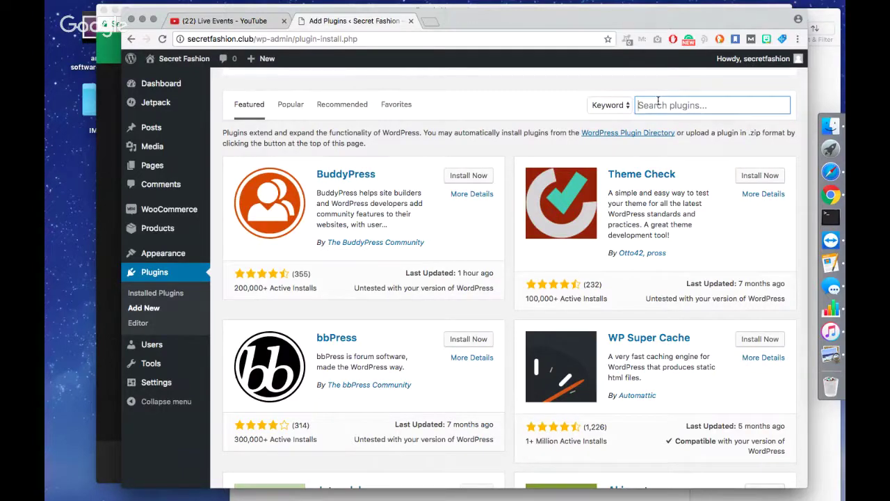
type("cloude")
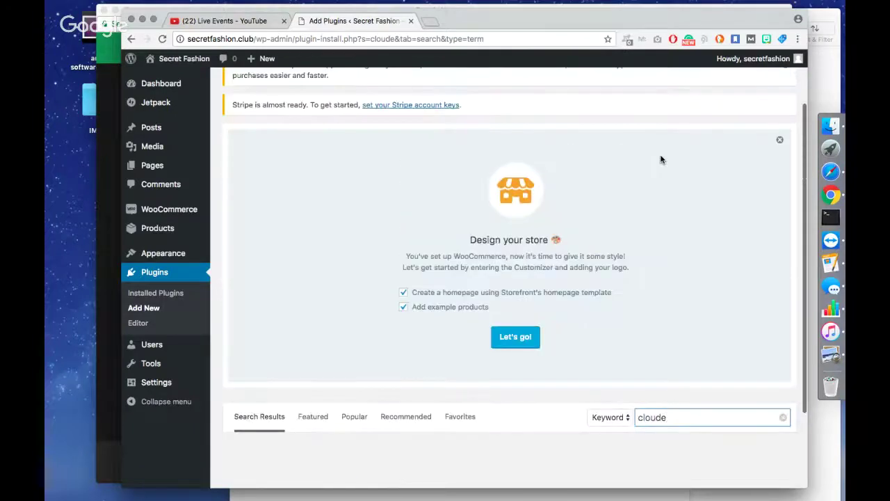
scroll(662, 213, "down", 5)
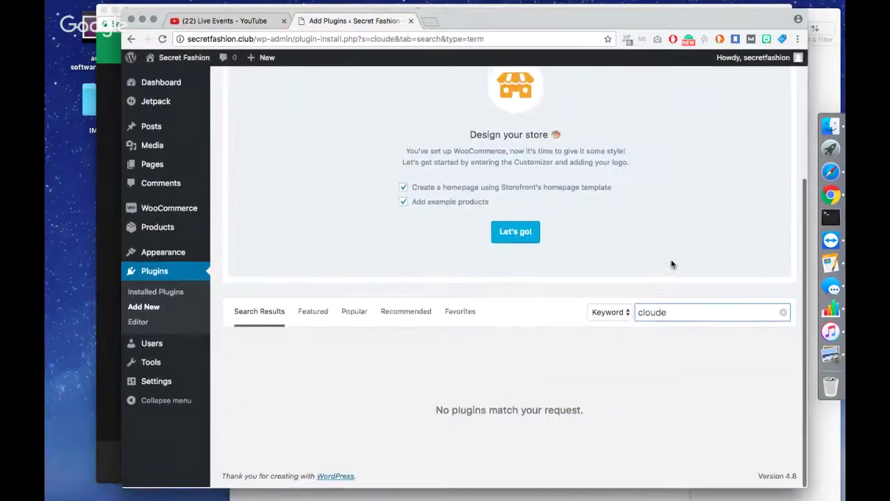
left_click(681, 312)
key("BackSpace")
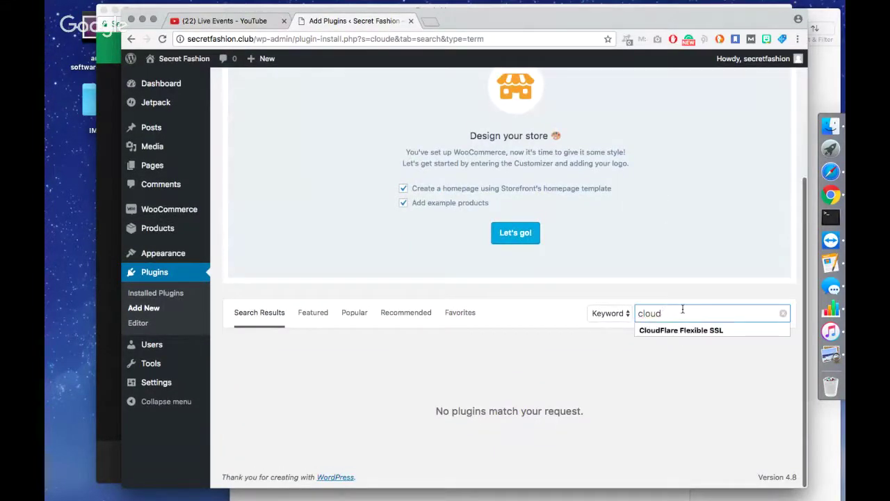
type("f")
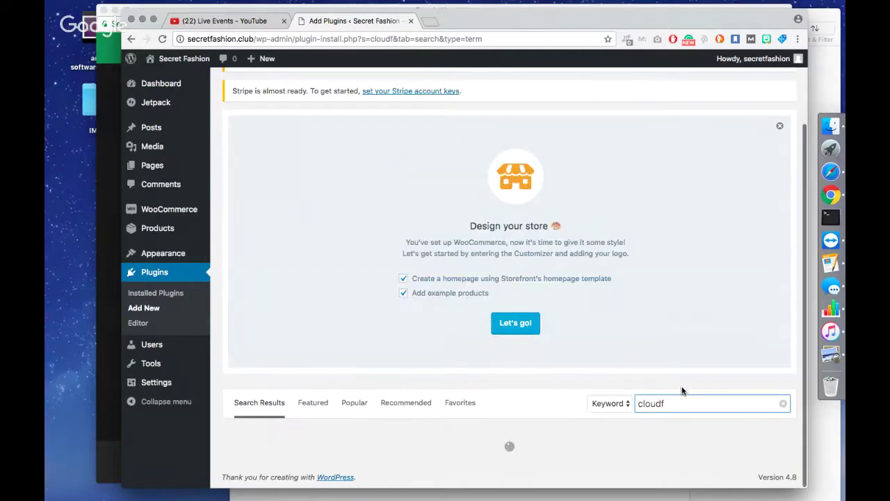
type("lare")
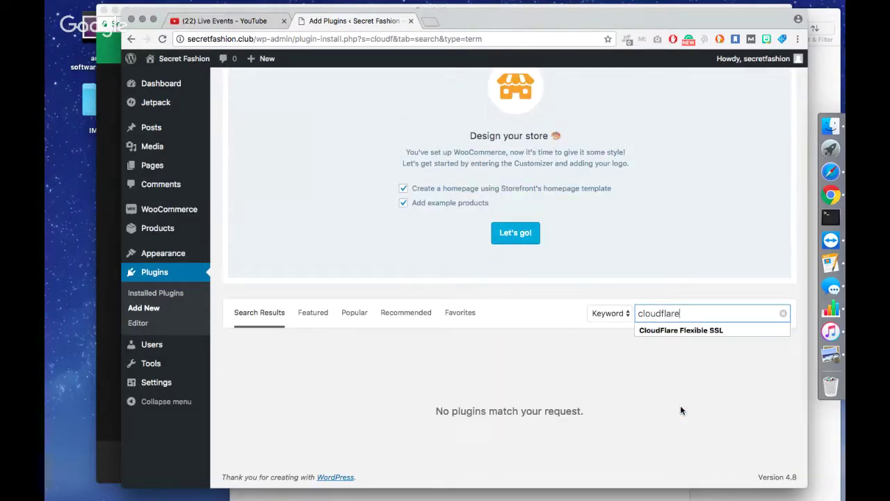
type(" flexible ssl")
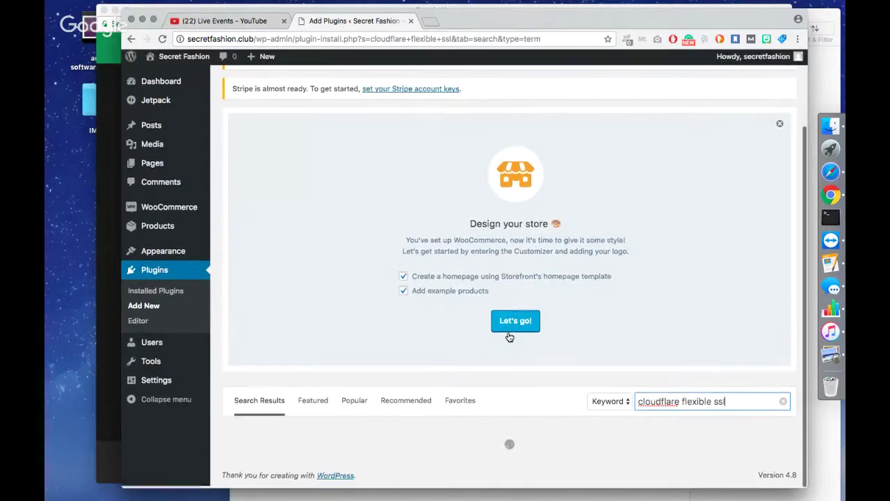
scroll(510, 337, "down", 3)
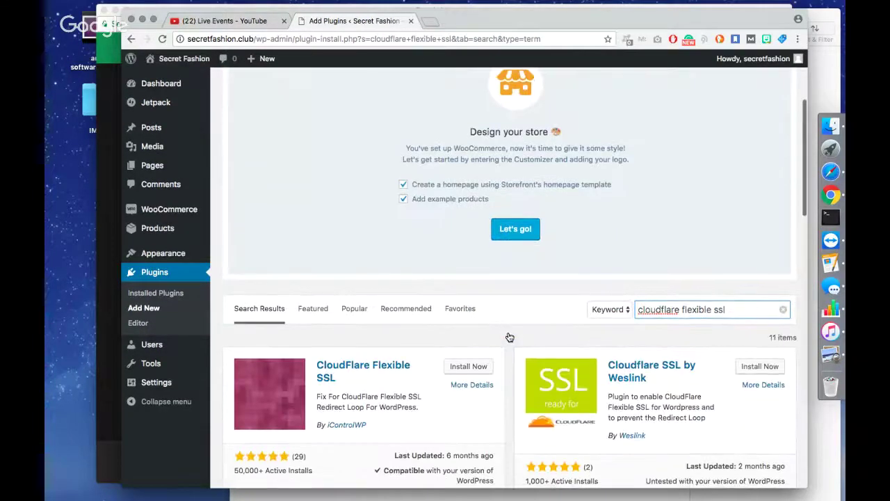
scroll(510, 338, "down", 5)
triple_click(691, 121)
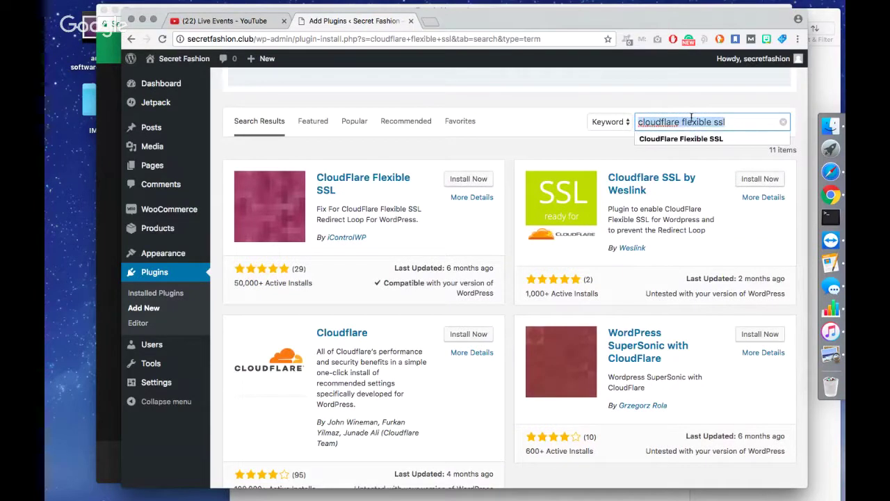
left_click(559, 146)
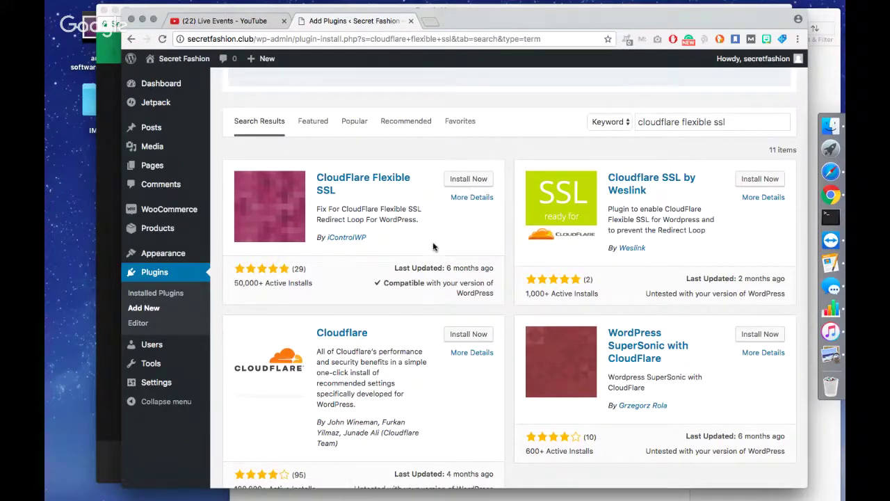
scroll(403, 278, "down", 2)
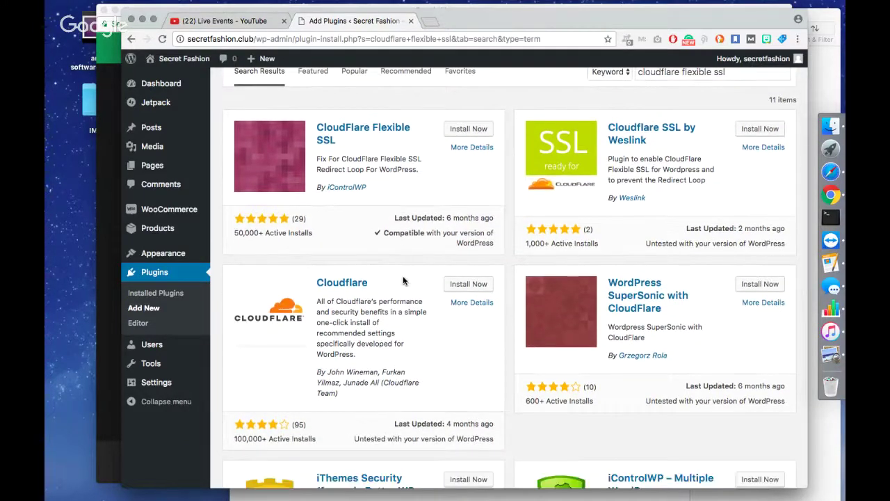
scroll(402, 275, "up", 2)
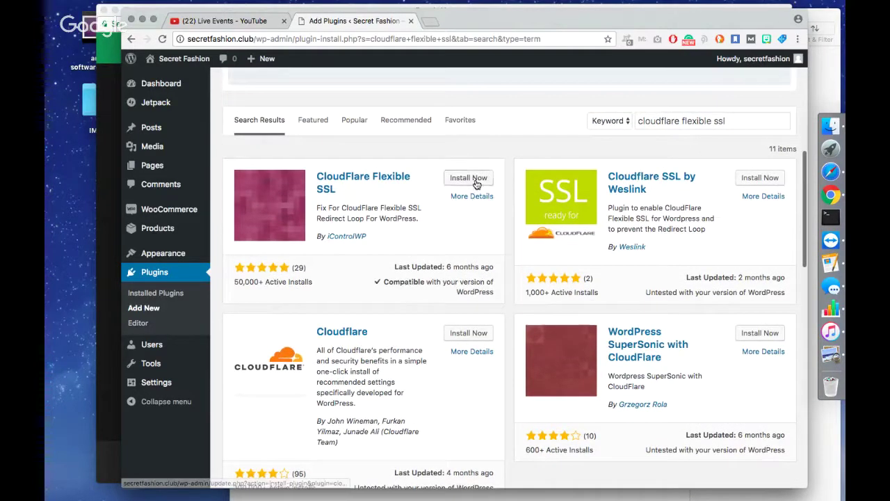
Install the CloudFlare Flexible SSL plugin from the search results.
left_click(475, 180)
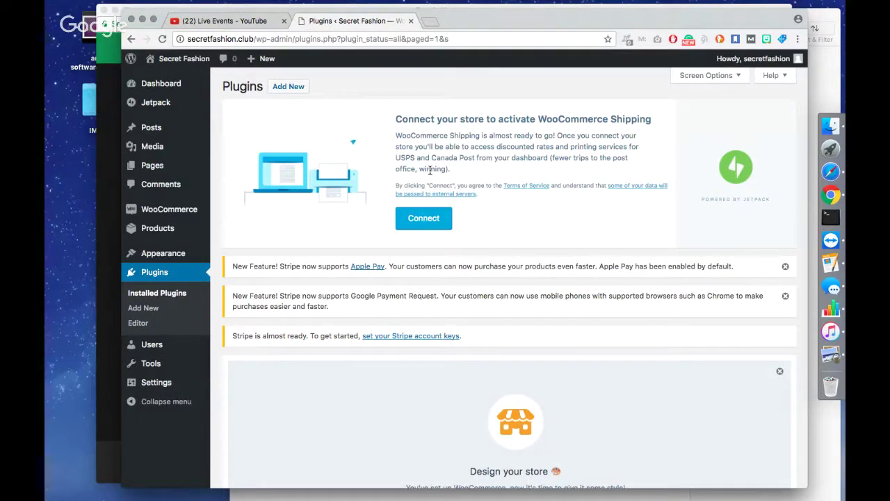
Load the Secret Fashion site in a new tab and scroll its Storefront home page.
left_click(431, 25)
type("secret")
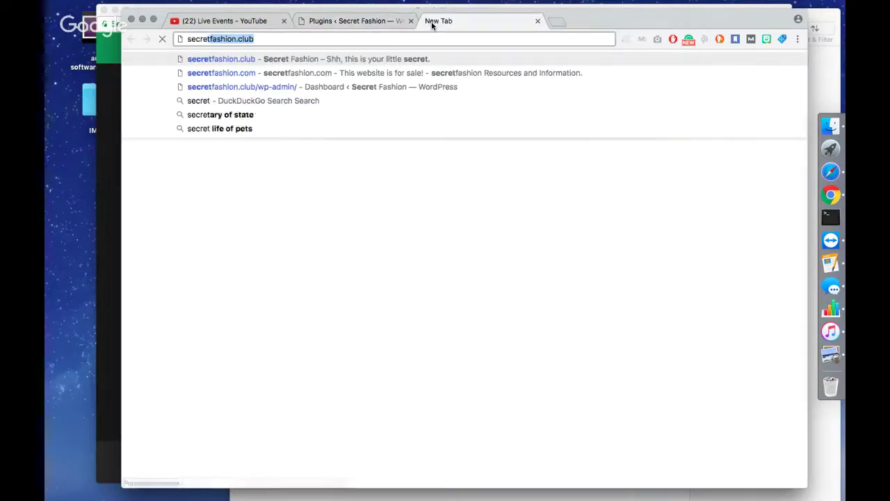
key("Return")
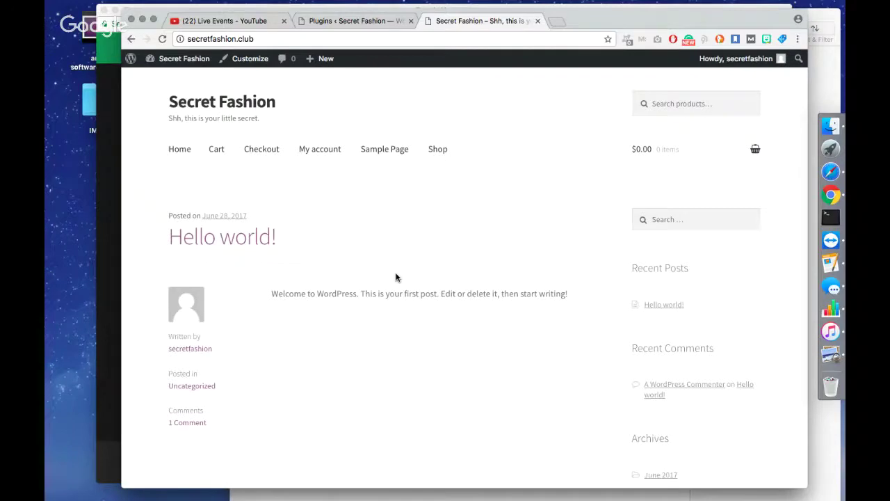
scroll(397, 278, "down", 3)
scroll(397, 277, "down", 8)
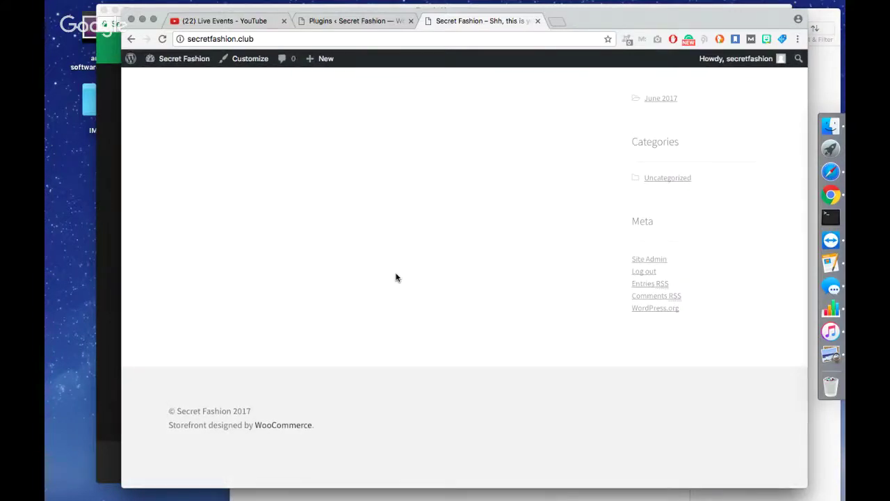
scroll(396, 278, "up", 10)
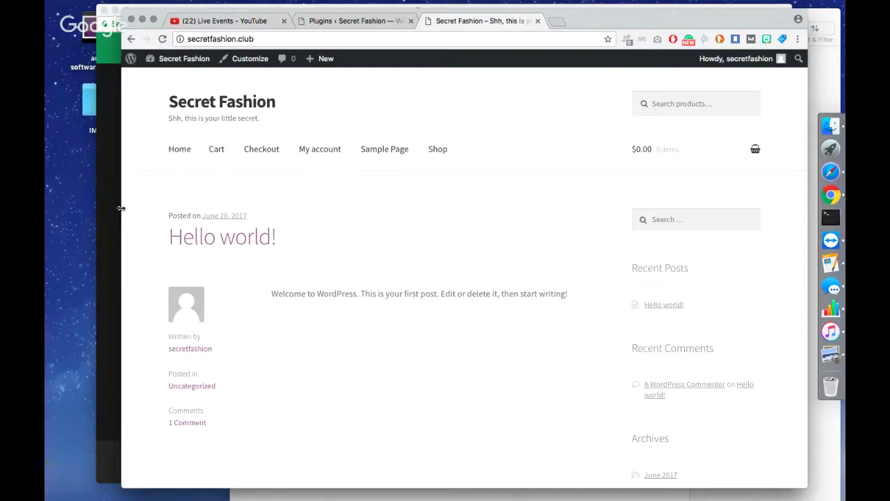
Bring the live Google Hangouts broadcast window to the front.
left_click(111, 25)
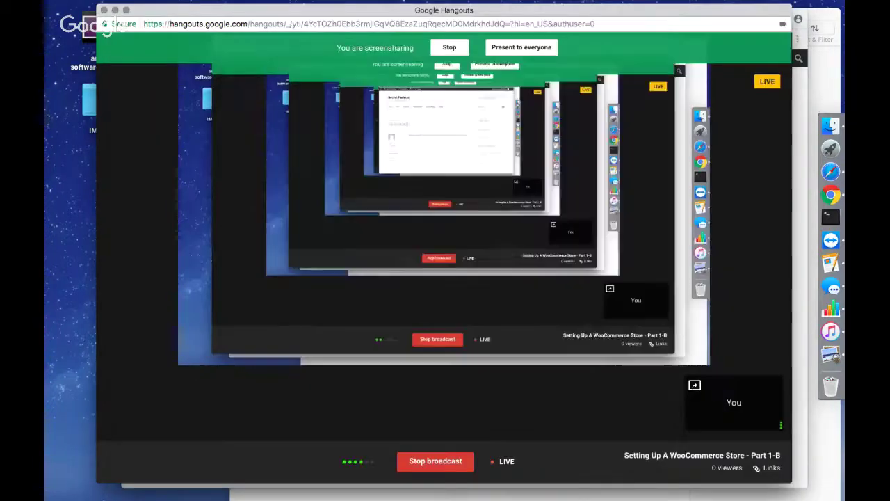